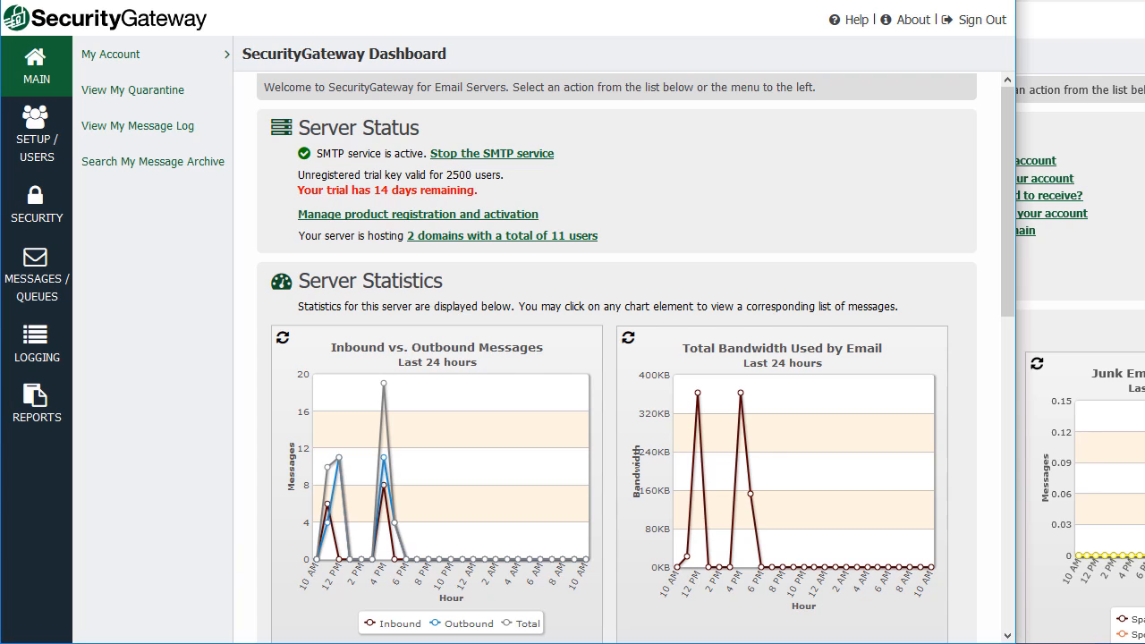
Bring the other SecurityGateway window to the front.
mouse_move(674, 643)
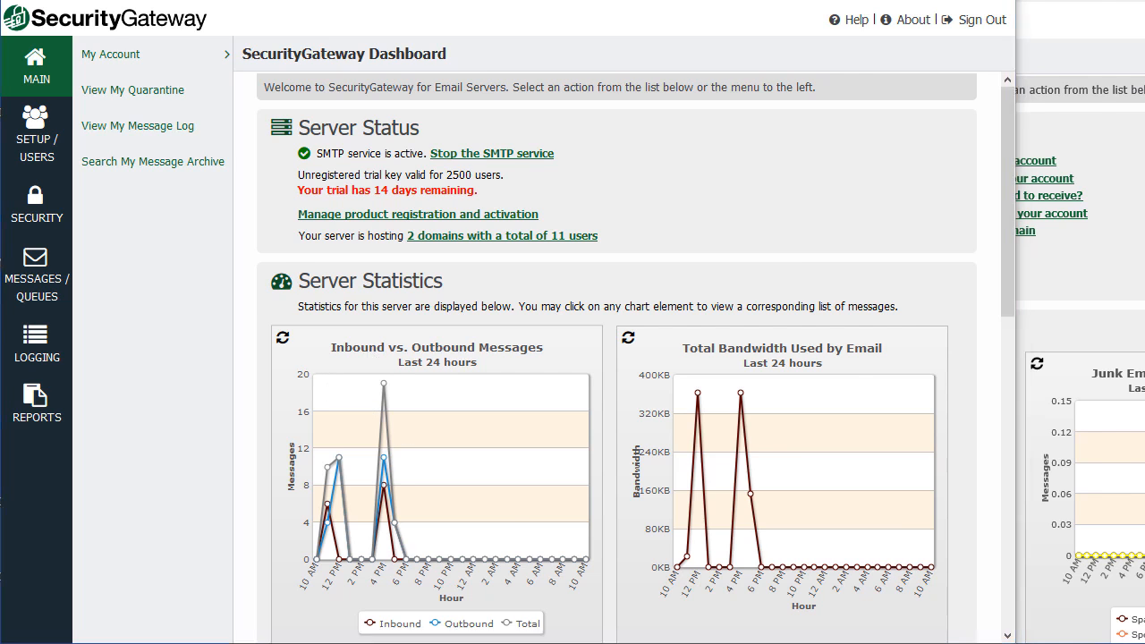
key("alt+Tab")
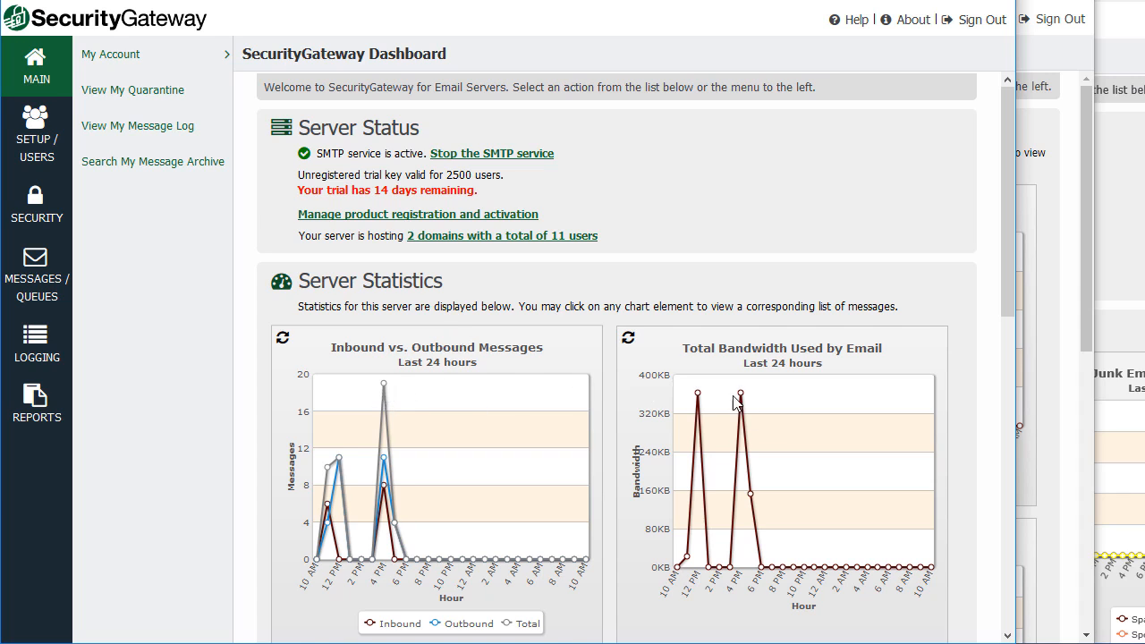
mouse_move(741, 404)
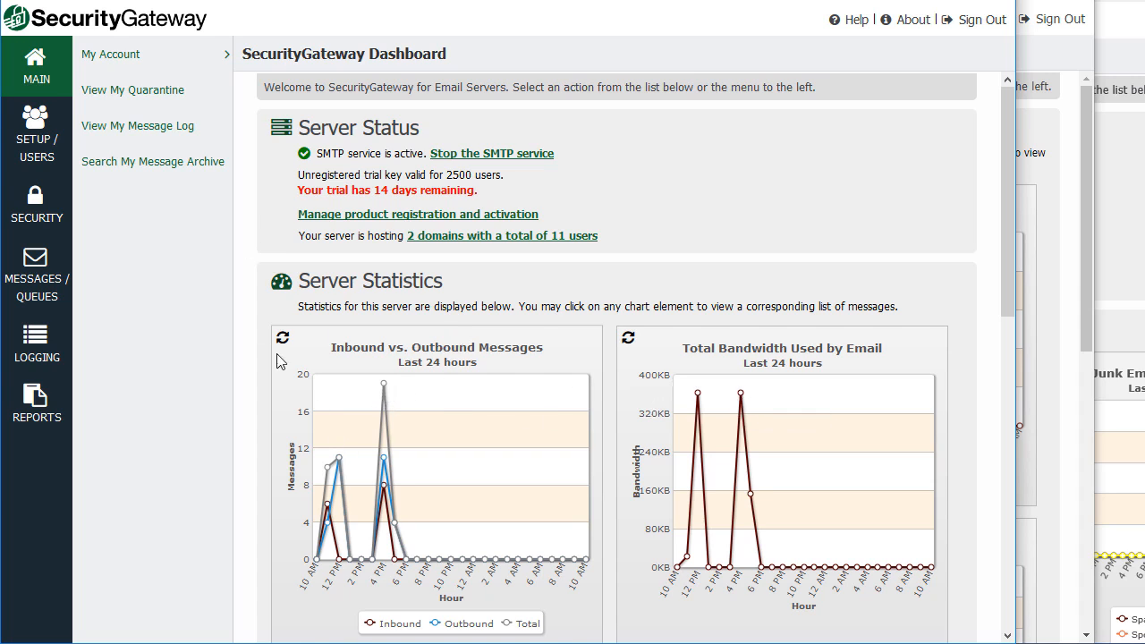
Open Accounts > Domains and Users and preview a blank New domain form without saving.
left_click(38, 154)
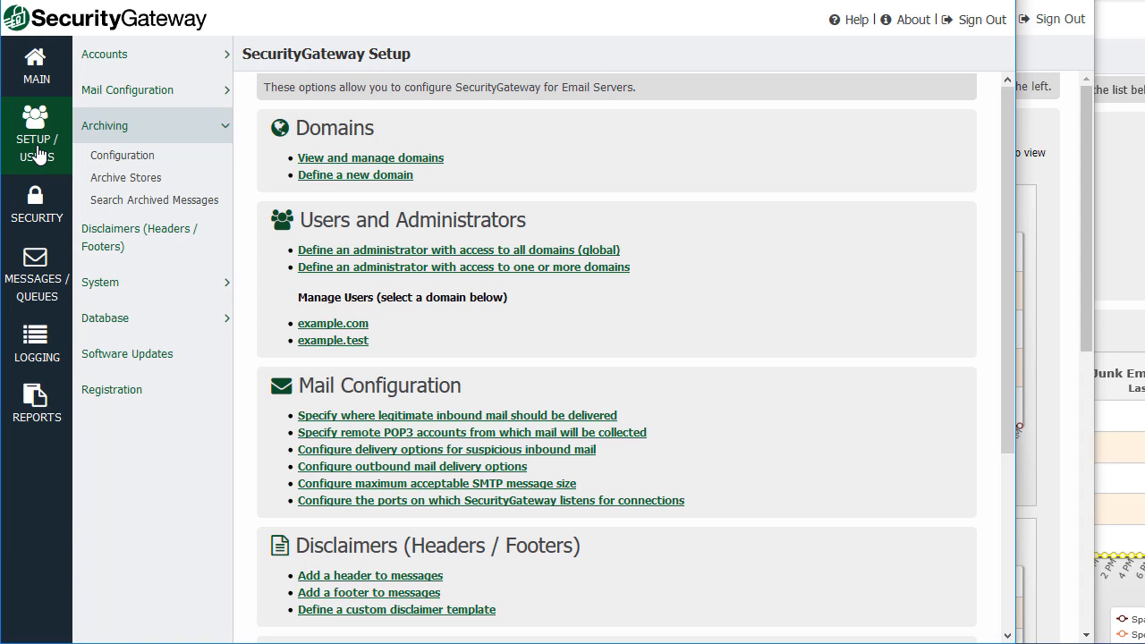
left_click(206, 64)
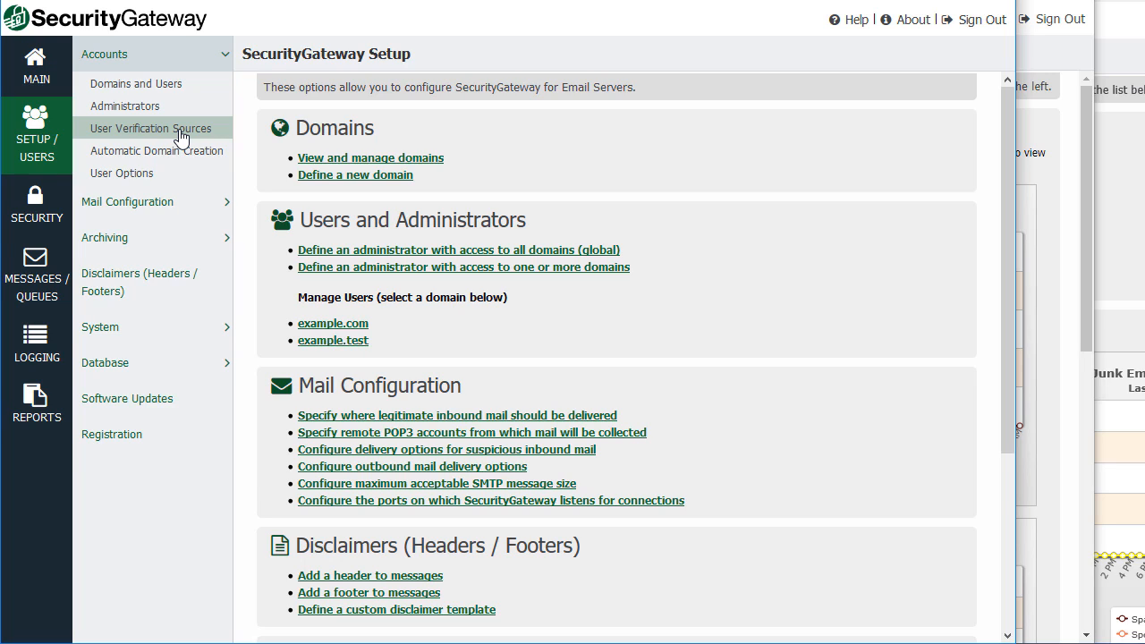
left_click(157, 89)
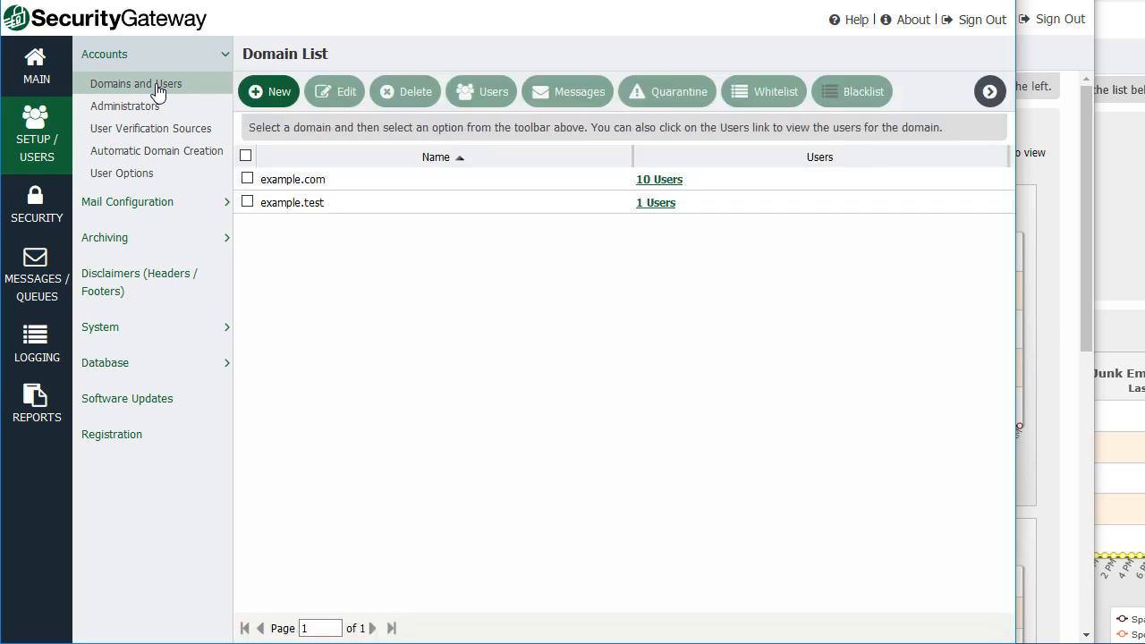
left_click(275, 97)
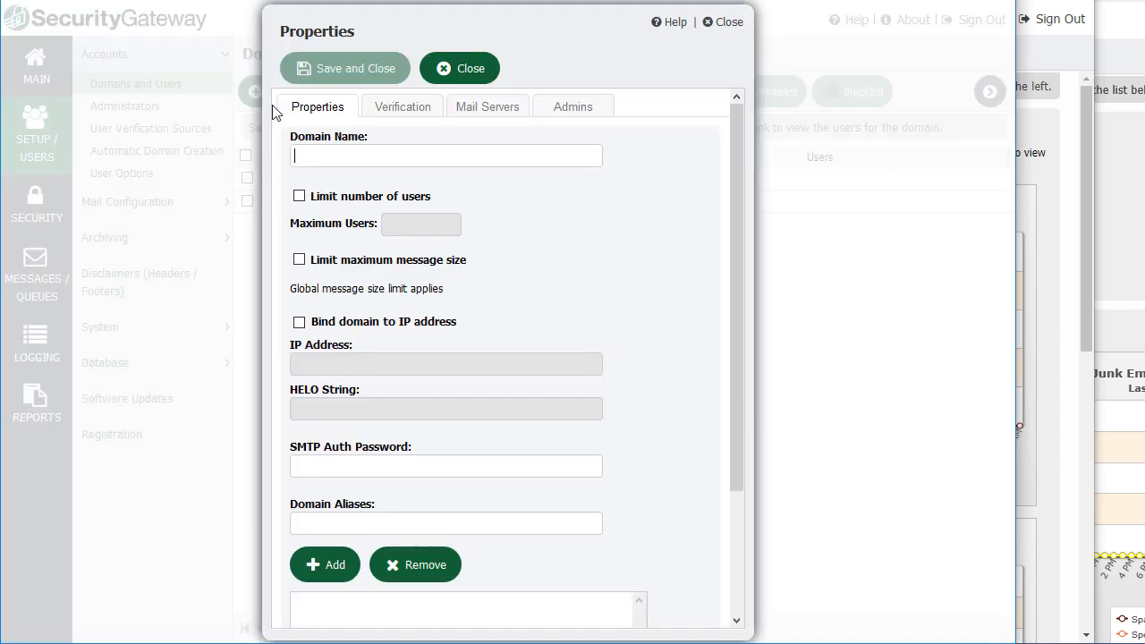
left_click(471, 77)
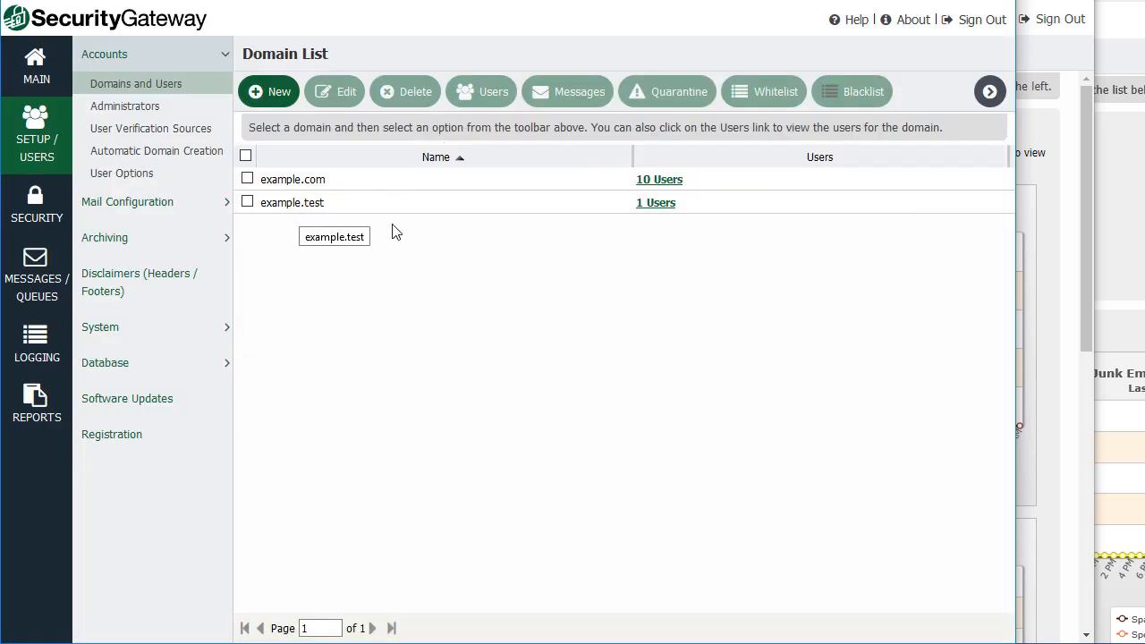
View example.com's 10 users, preview the New User form unsaved, then open User Verification Sources.
left_click(665, 183)
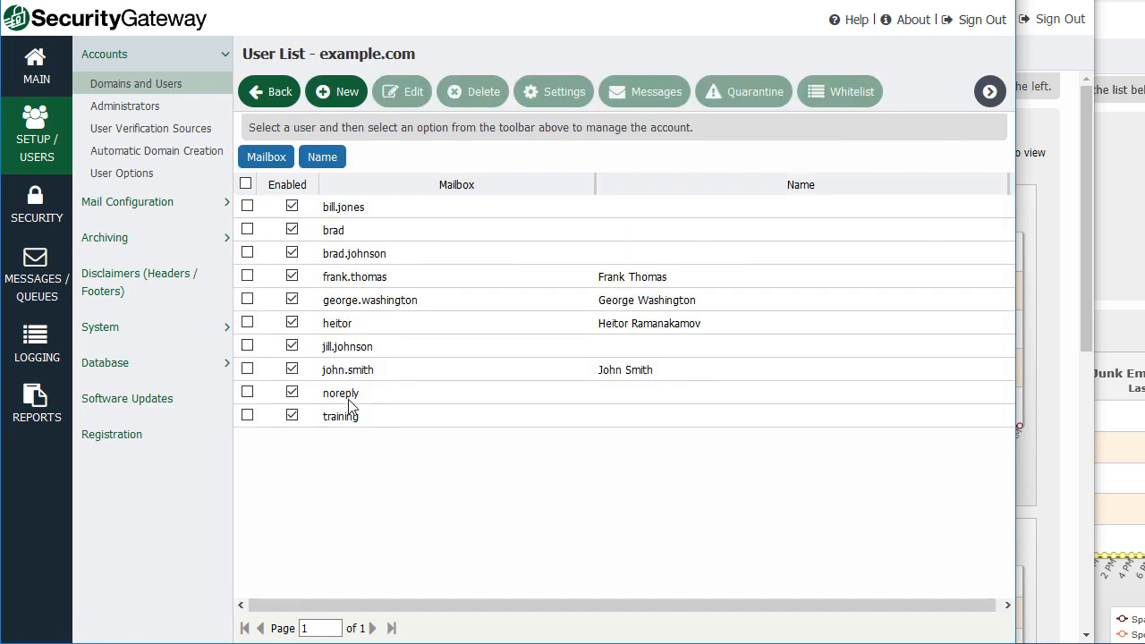
left_click(342, 98)
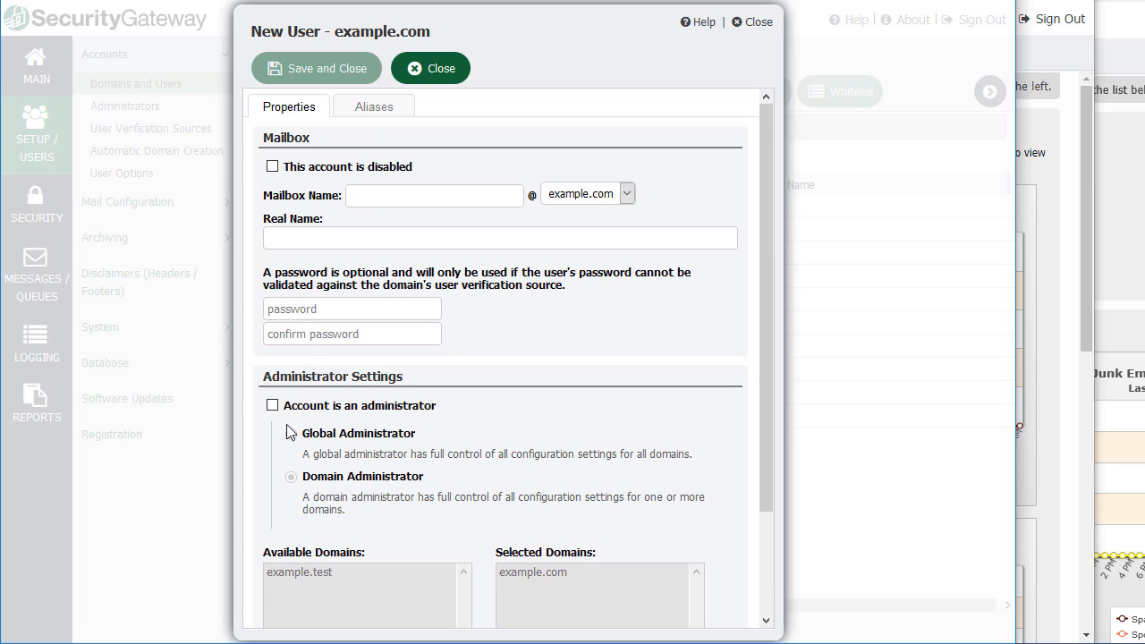
left_click(440, 79)
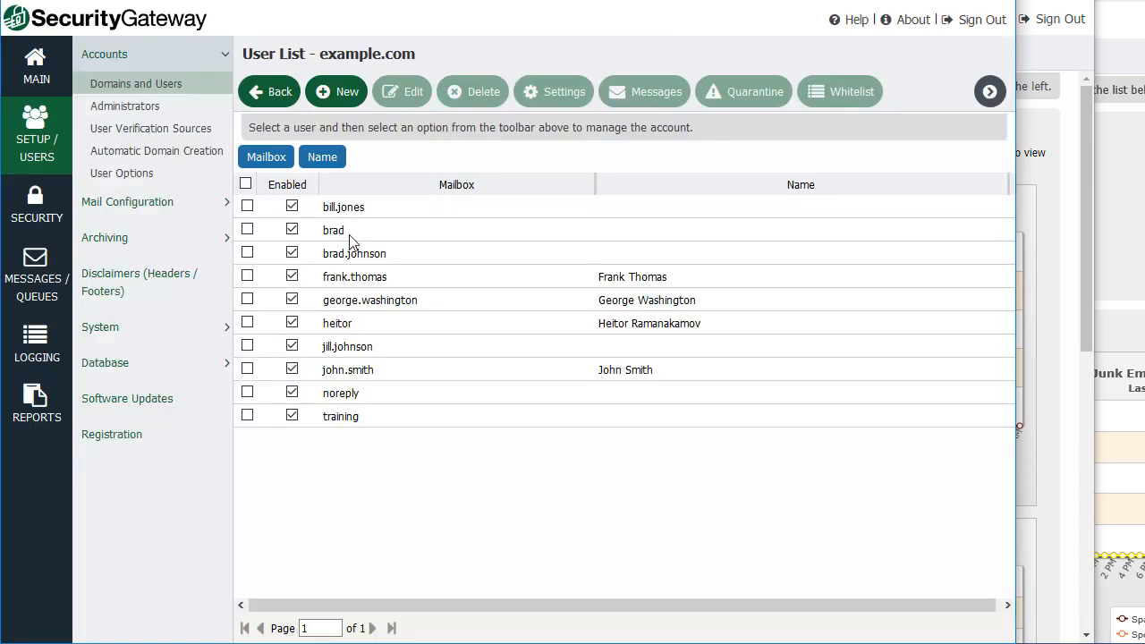
left_click(132, 139)
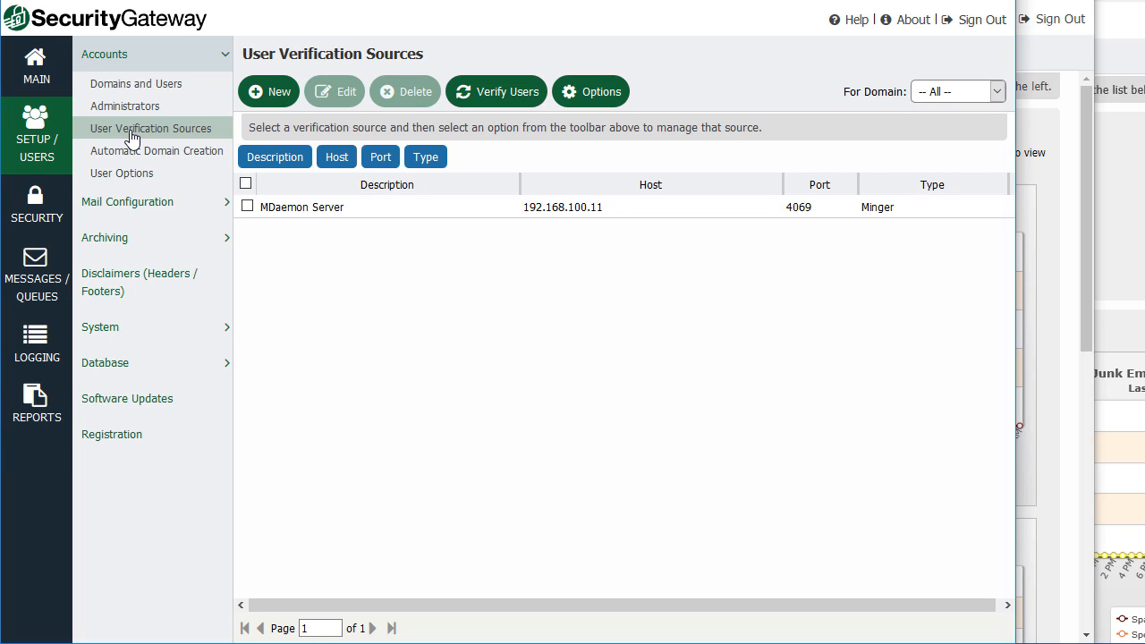
Preview a new verification source's Type options unsaved, then open Automatic Domain Creation settings.
left_click(273, 93)
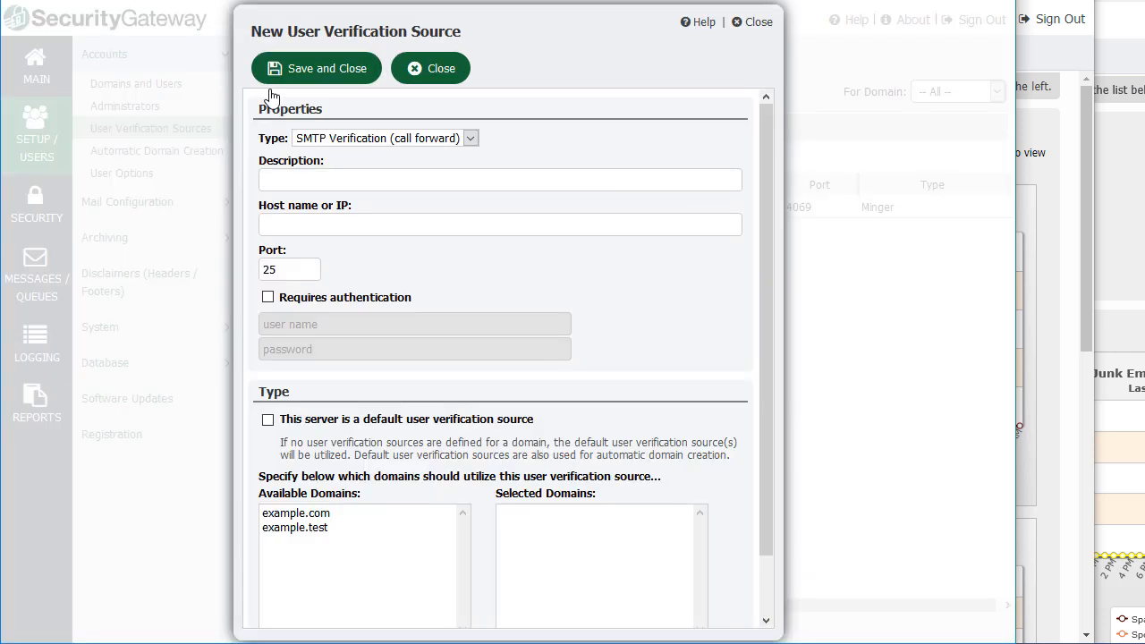
left_click(470, 138)
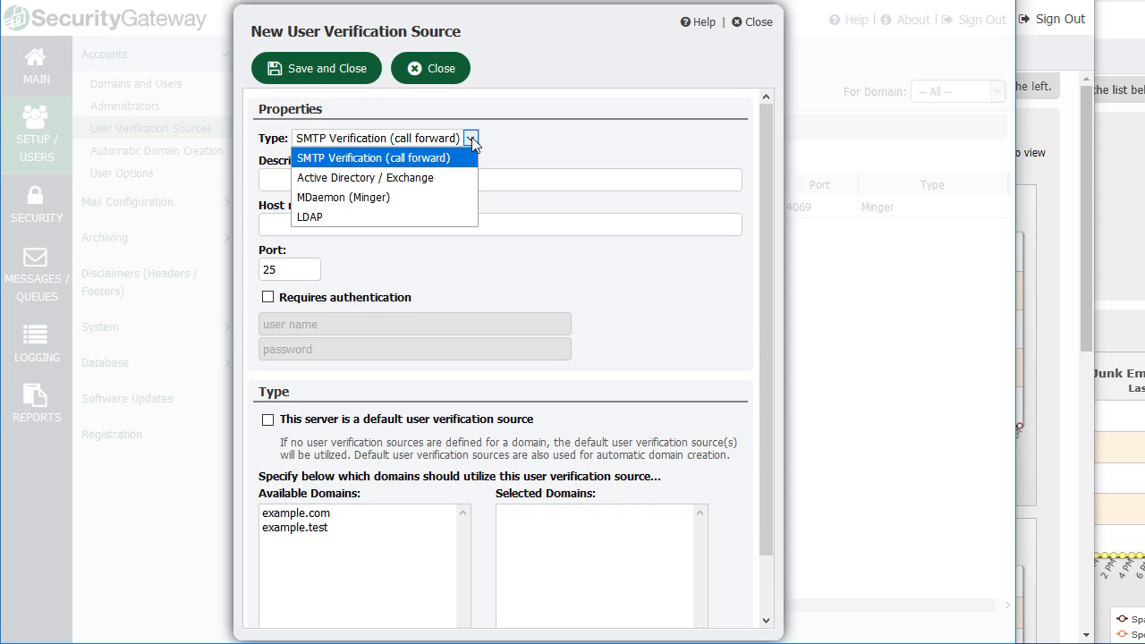
left_click(471, 139)
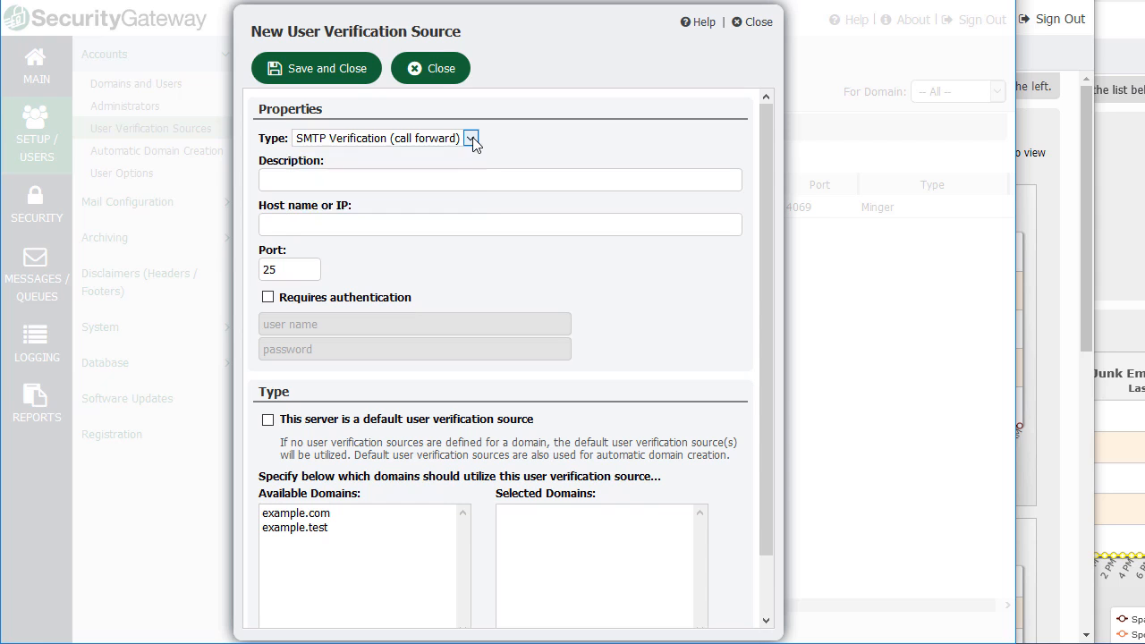
left_click(435, 71)
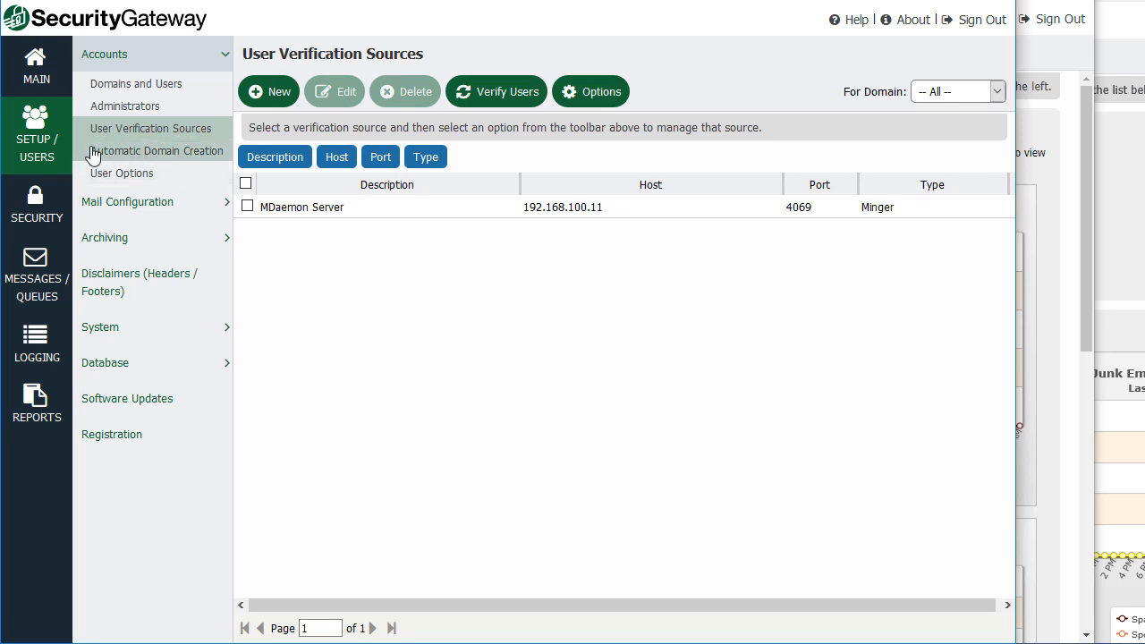
left_click(119, 157)
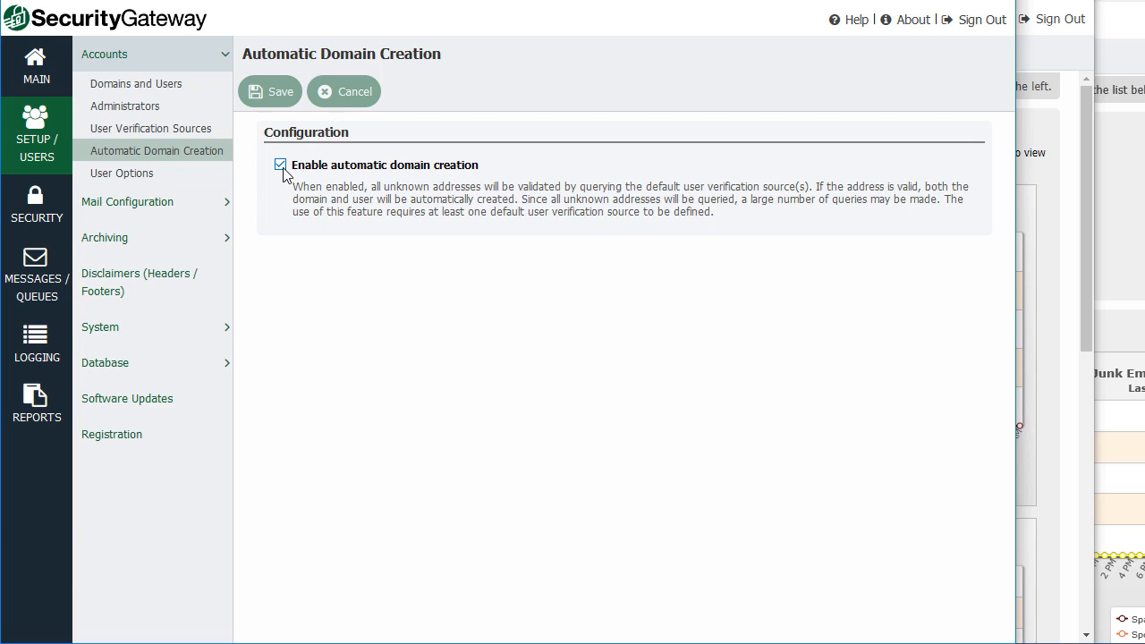
Open Mail Configuration > Domain Mail Servers and start a new mail server.
left_click(225, 205)
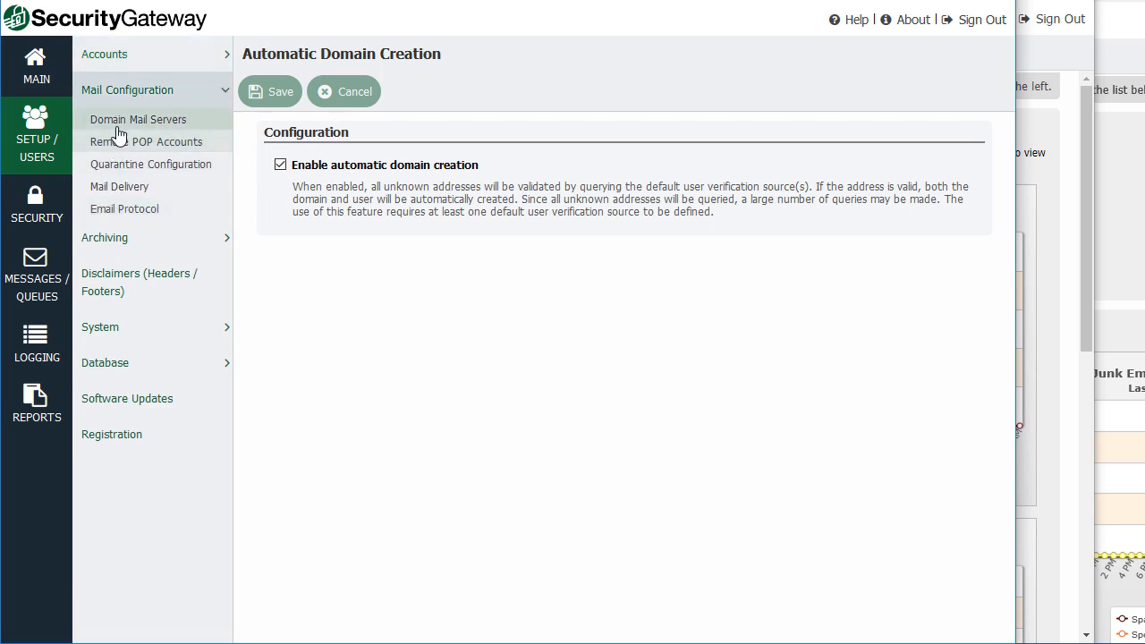
left_click(149, 123)
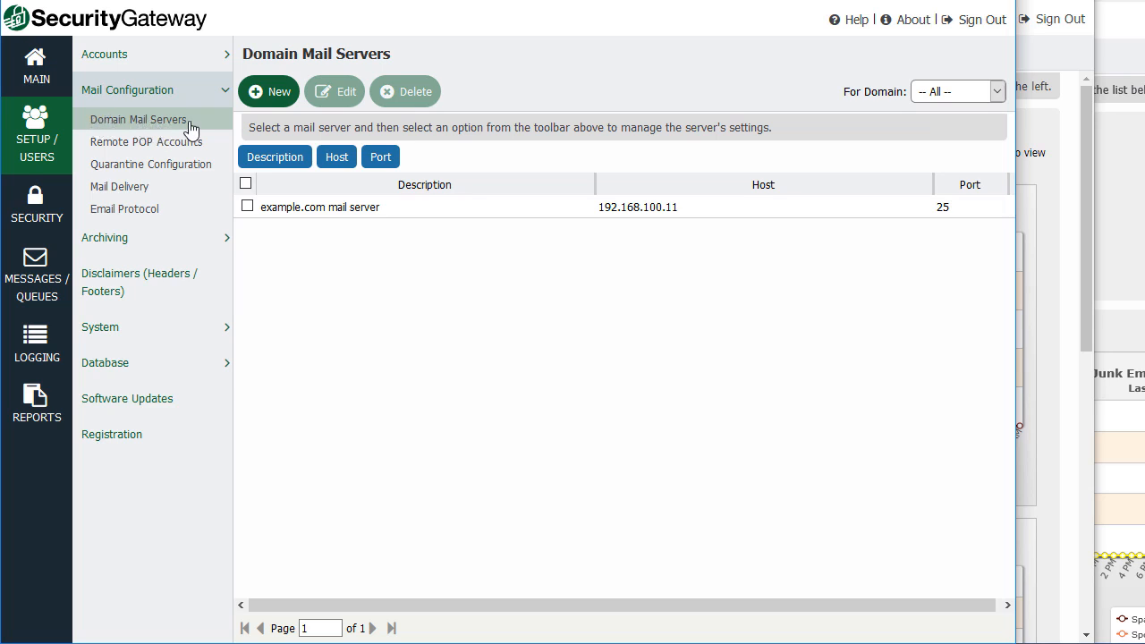
left_click(274, 98)
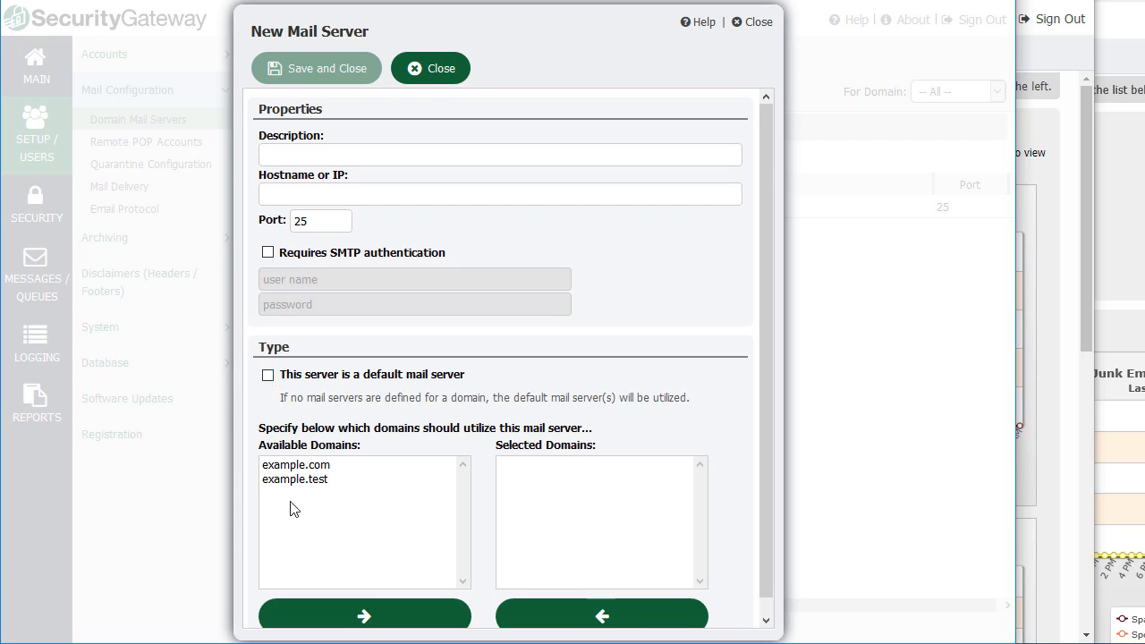
Assign example.com in the new mail server form, discard it, and open Quarantine Configuration.
left_click(302, 481)
left_click(302, 467)
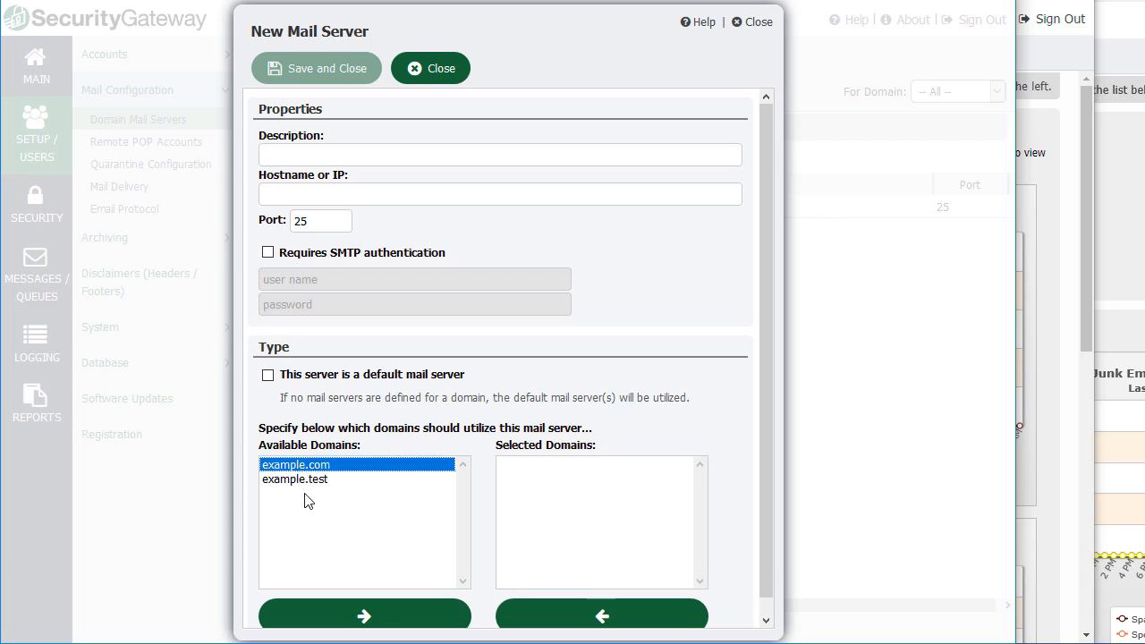
left_click(372, 619)
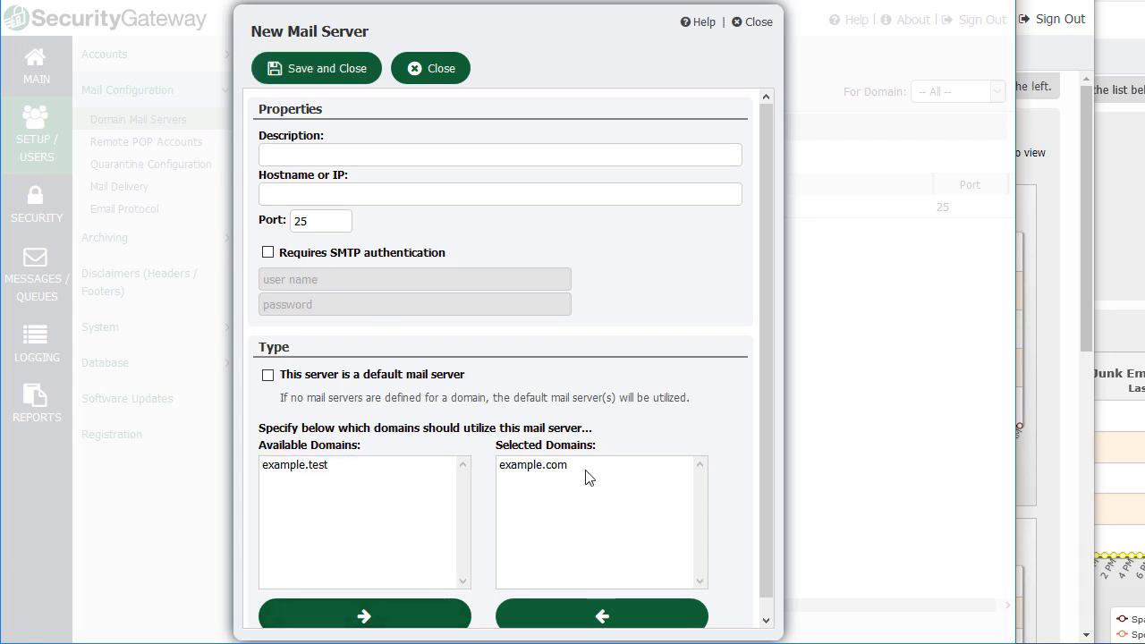
left_click(443, 75)
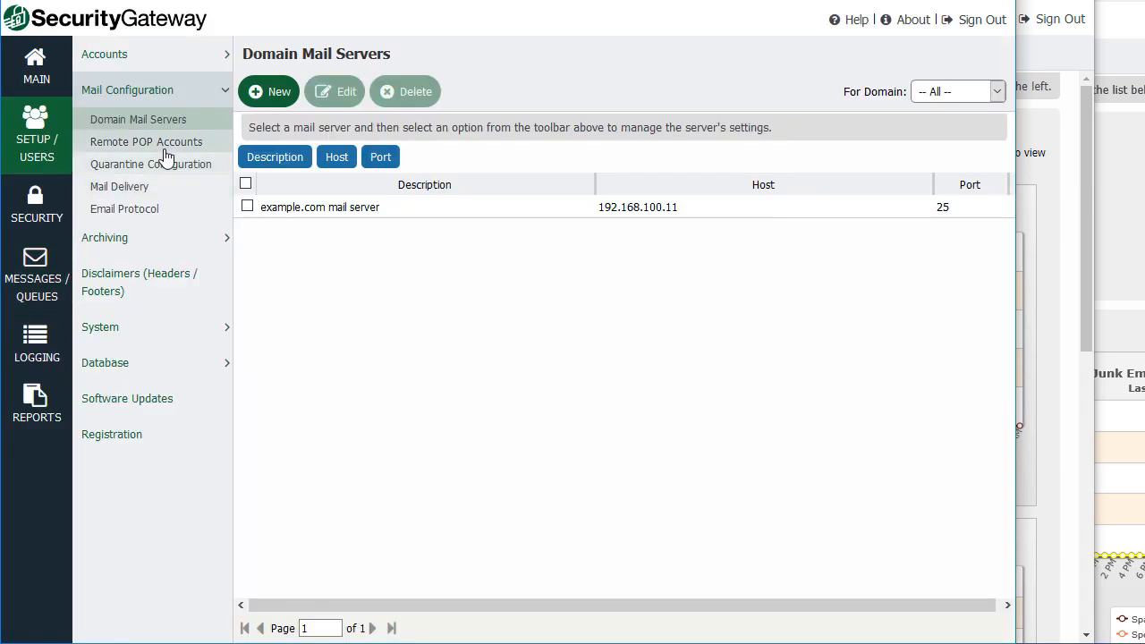
left_click(141, 170)
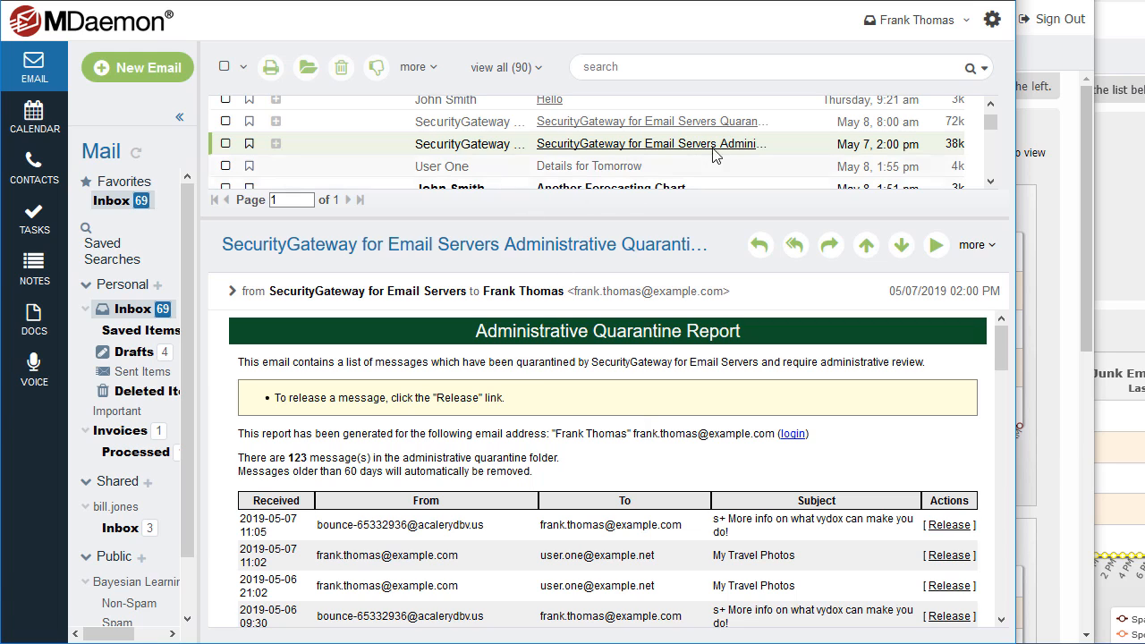
Read through the personal spam quarantine summary email in webmail.
left_click(461, 125)
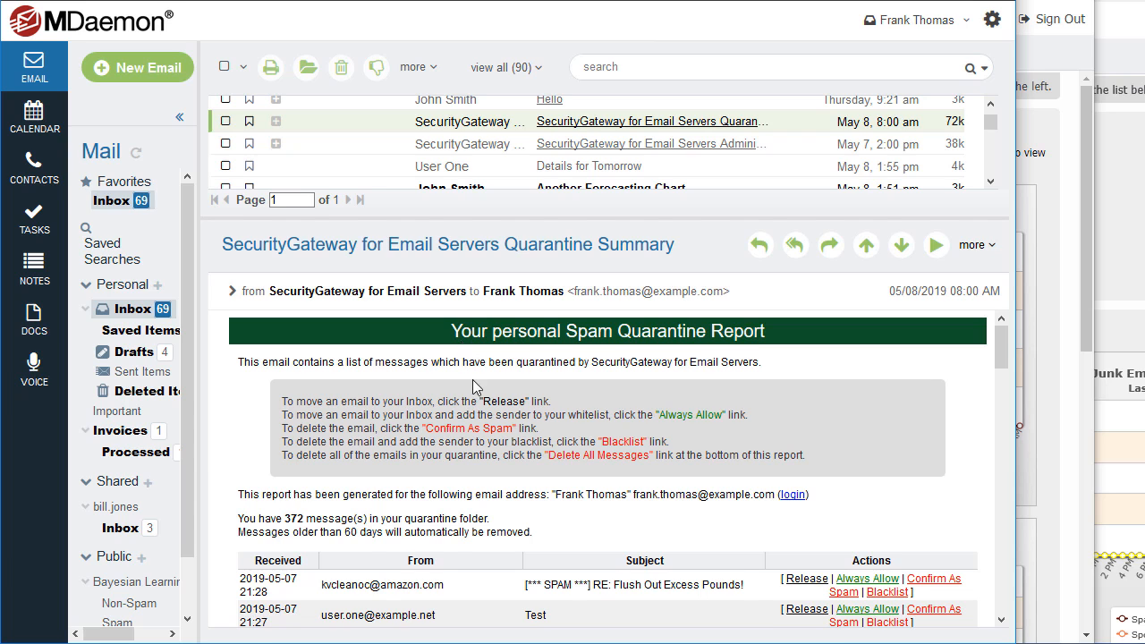
scroll(472, 379, "down", 3)
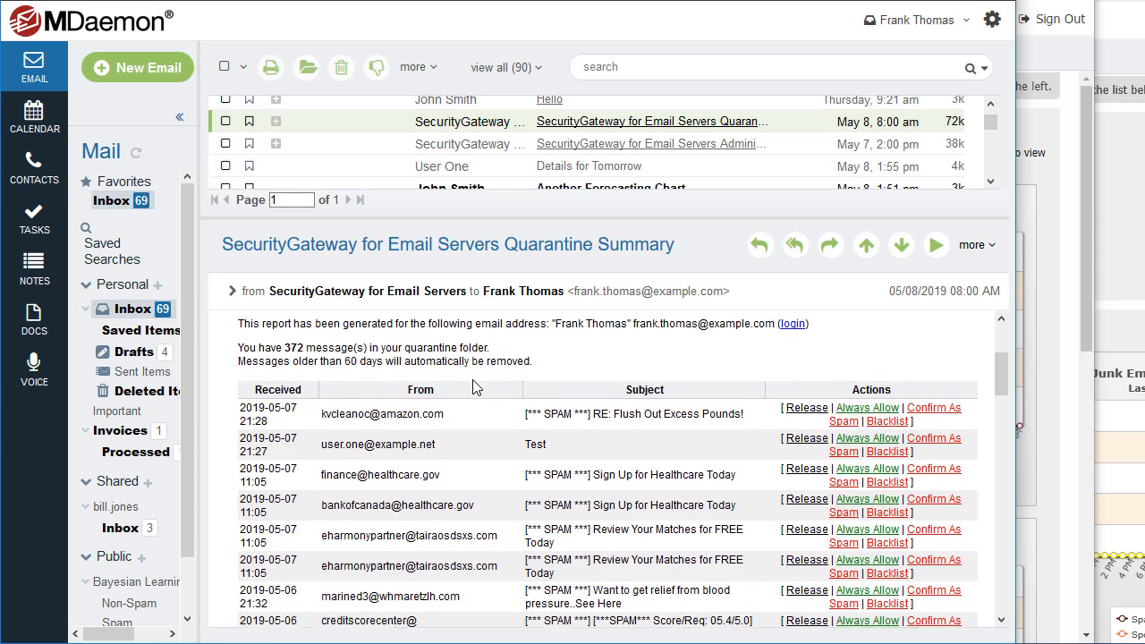
scroll(474, 387, "down", 2)
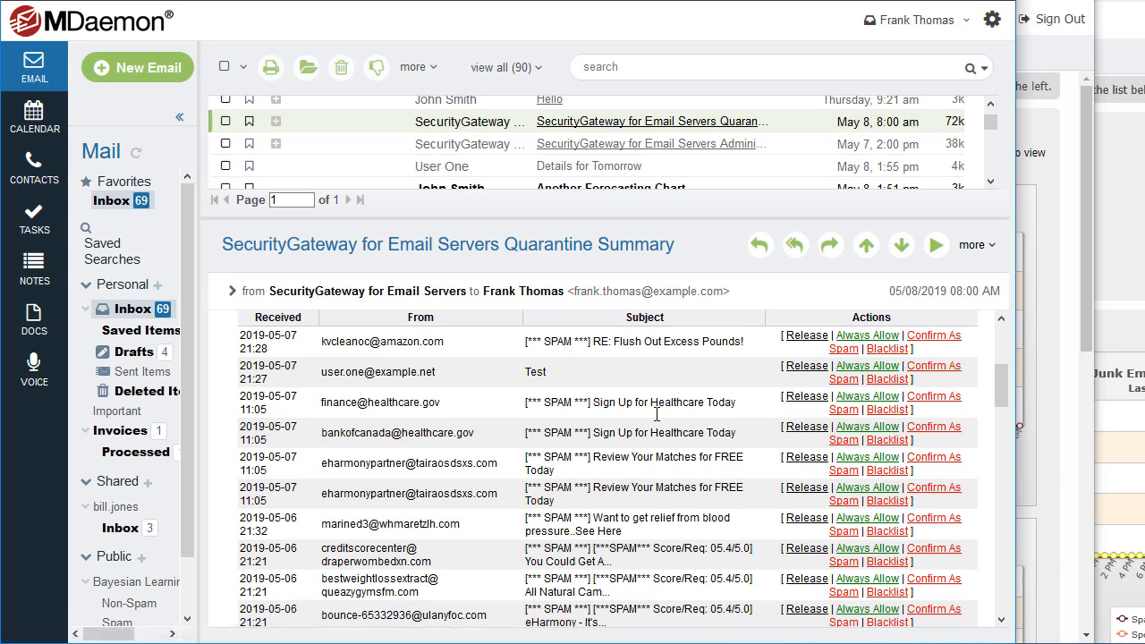
Read through the SecurityGateway Administrative Quarantine Report listing 123 quarantined messages.
left_click(466, 151)
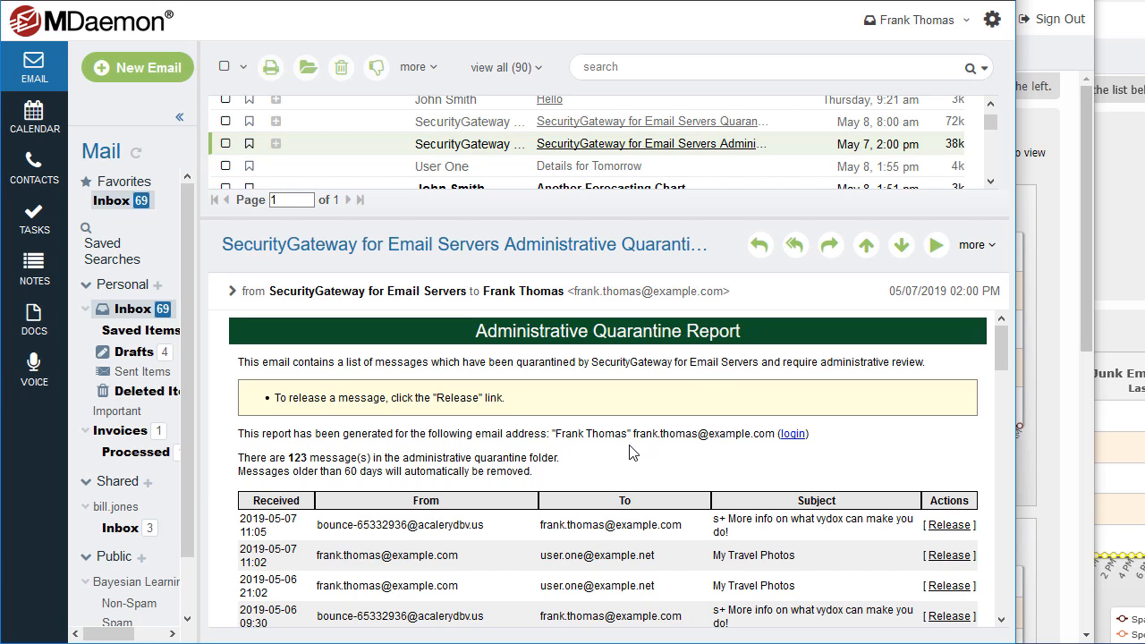
scroll(549, 419, "down", 2)
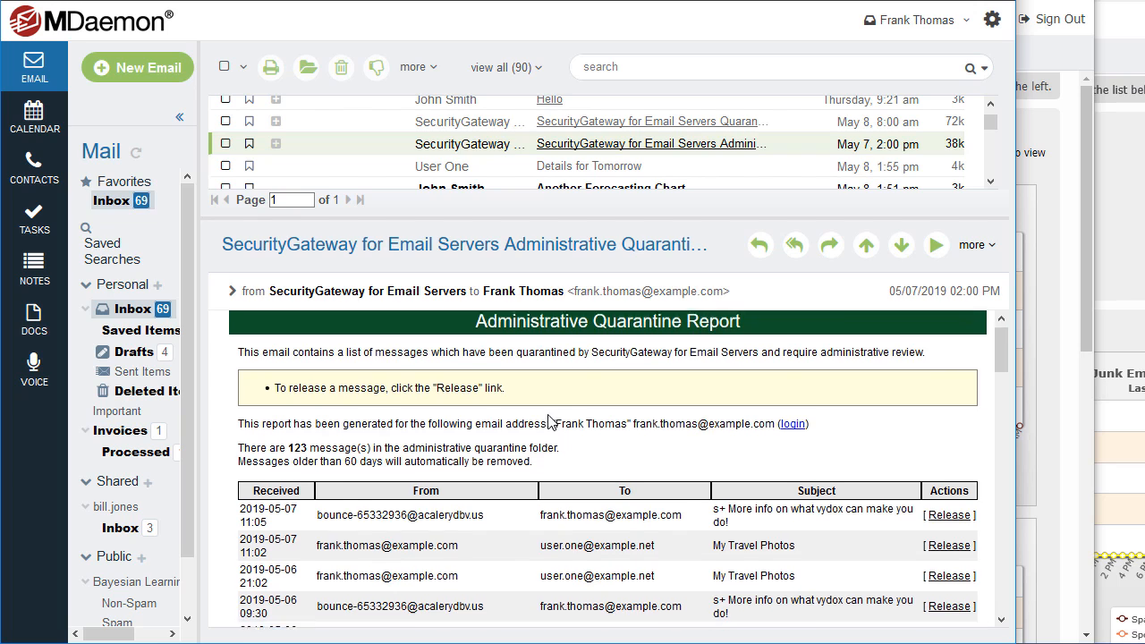
scroll(549, 420, "down", 1)
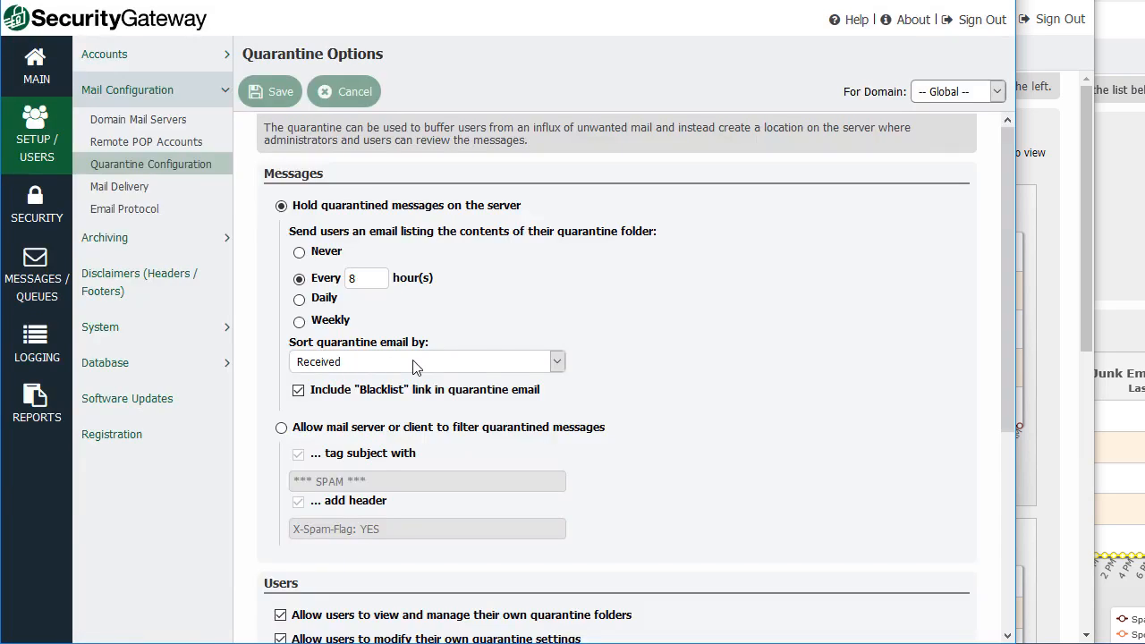
Browse Archiving Configuration and advanced archive search, then open System > Directories.
left_click(124, 239)
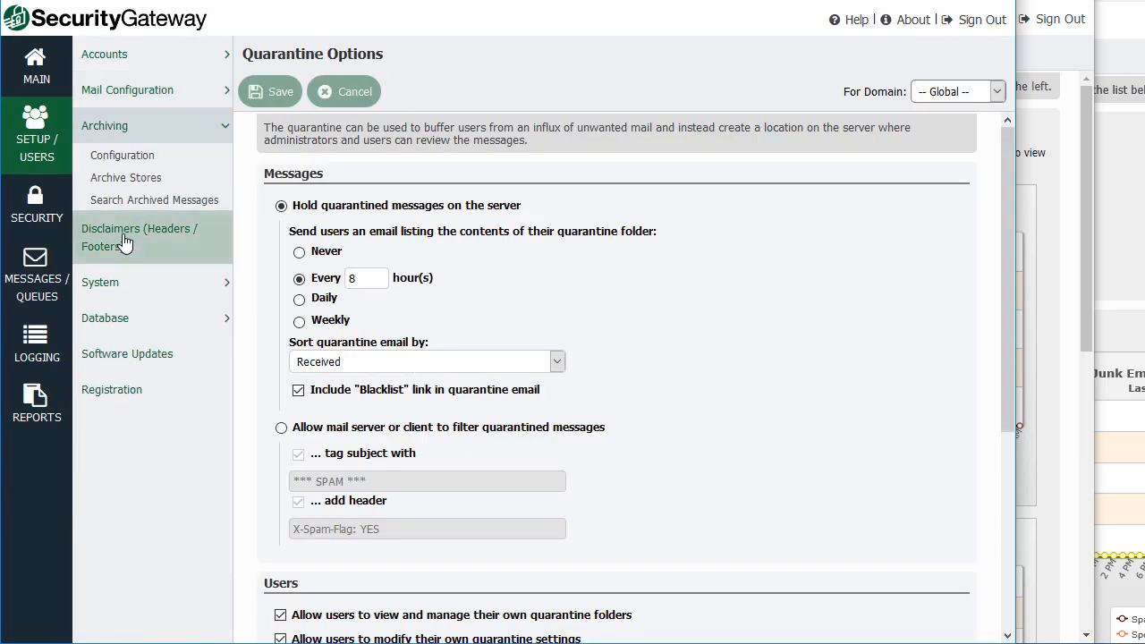
left_click(134, 161)
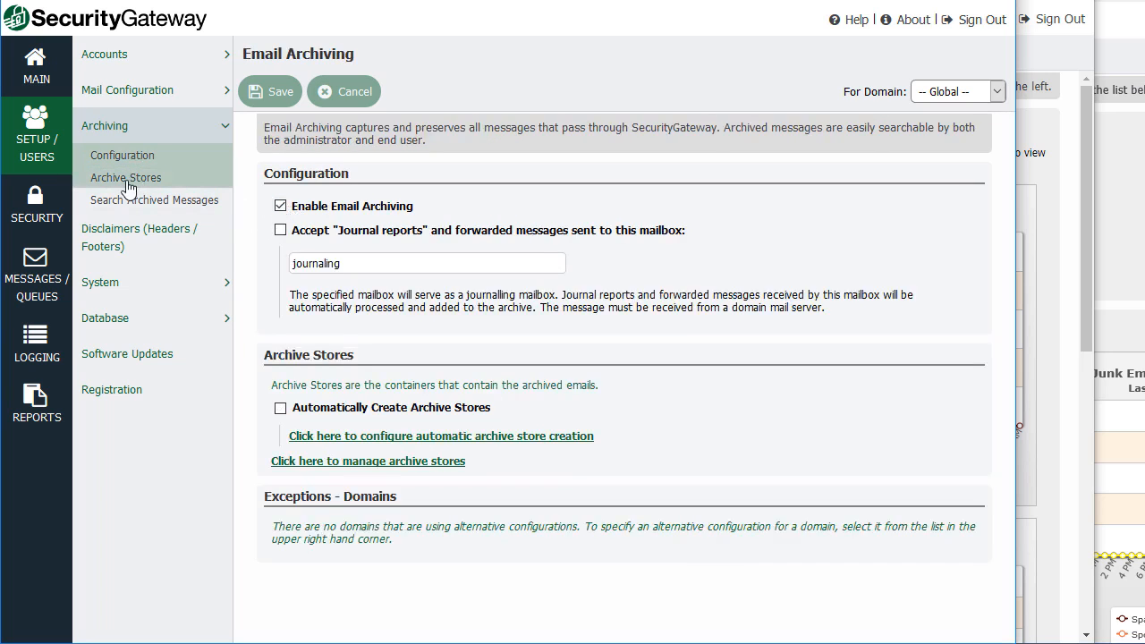
left_click(195, 206)
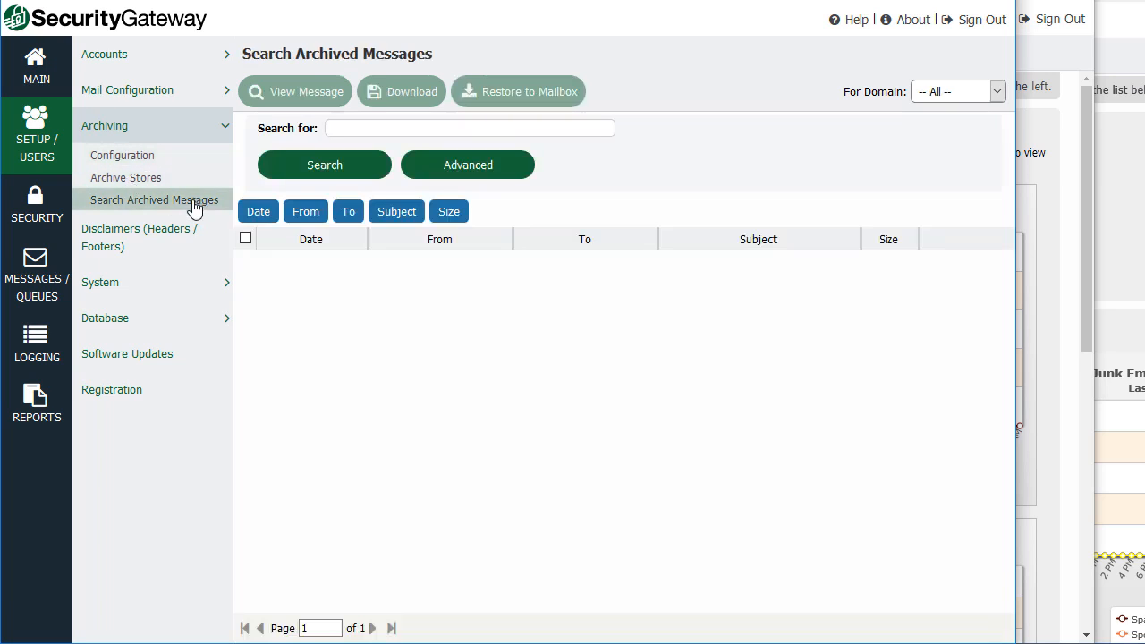
left_click(480, 168)
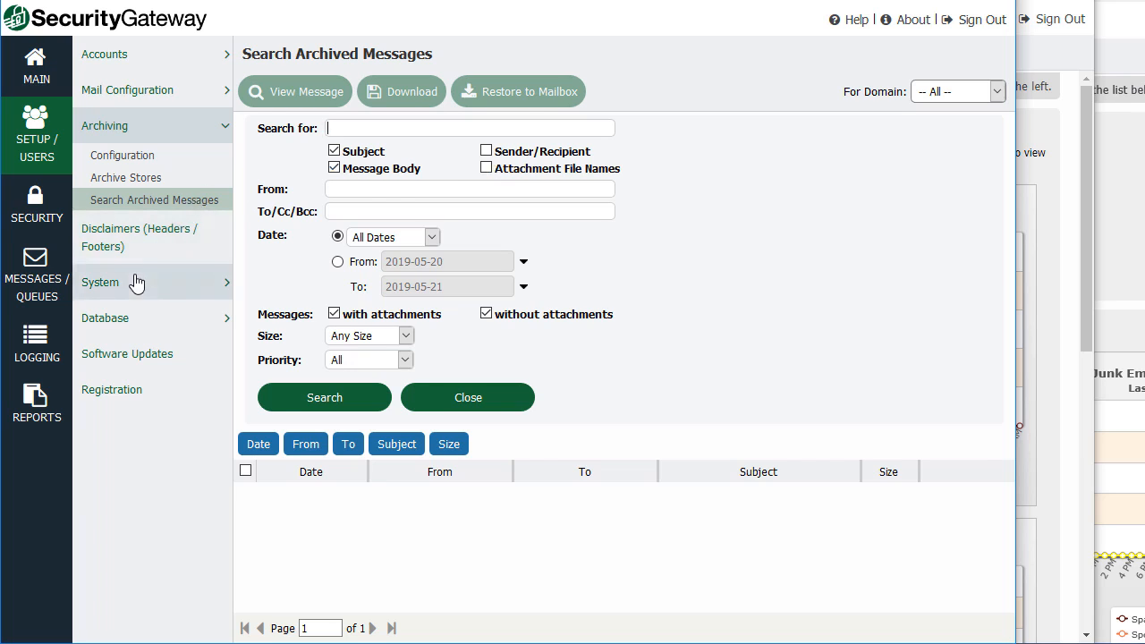
left_click(190, 282)
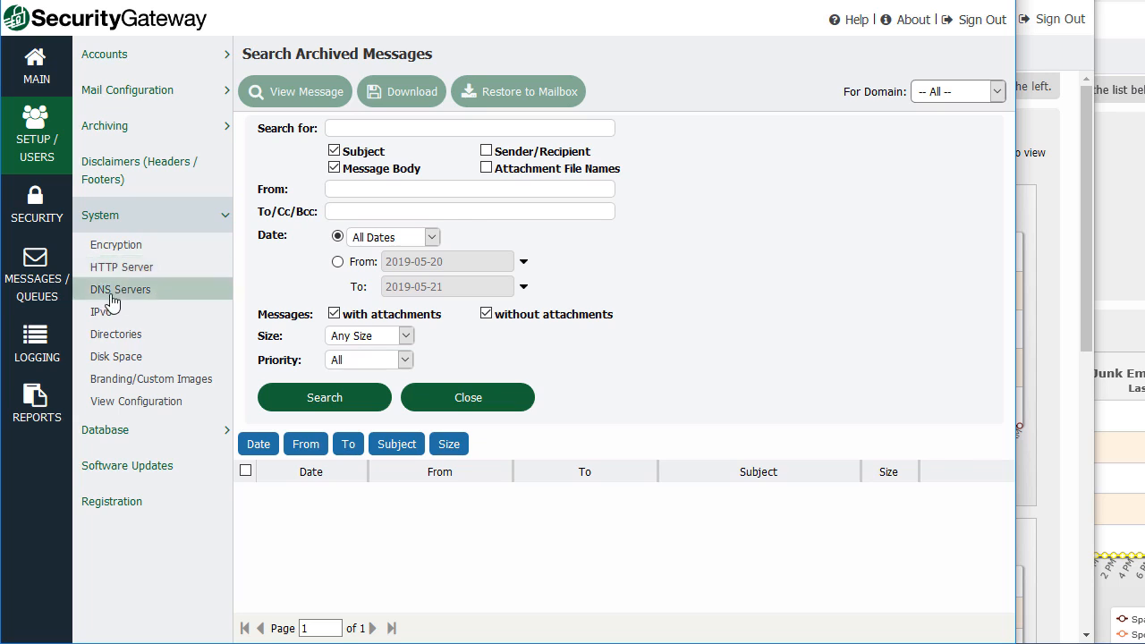
left_click(134, 342)
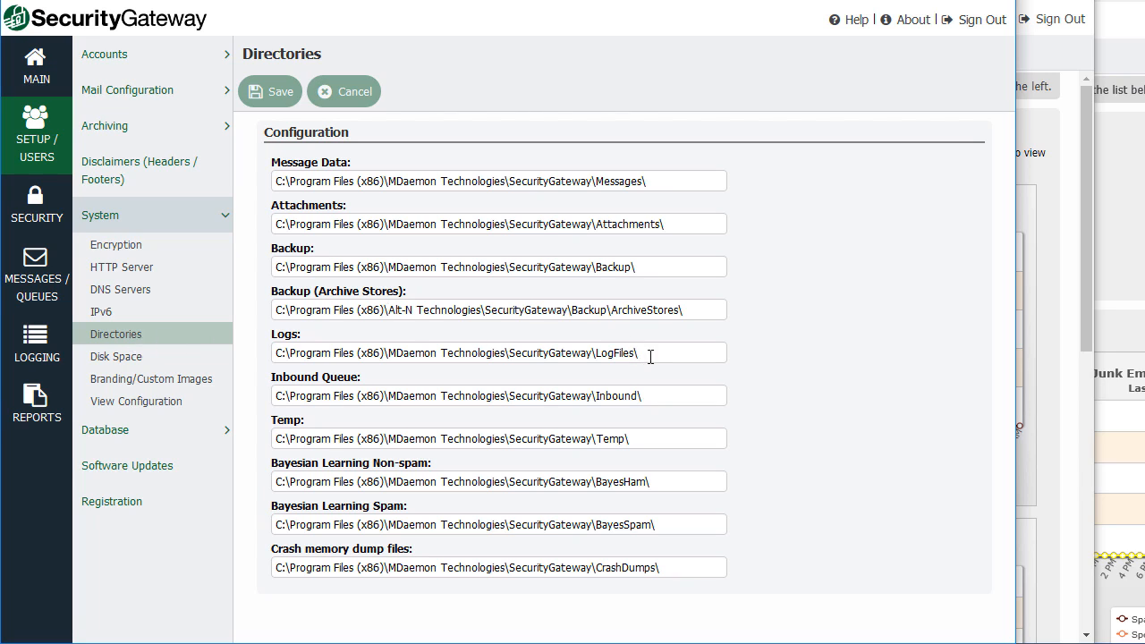
Highlight the Logs folder path, then open Security > Filtering > Message Content rules.
left_click_drag(651, 356, 146, 350)
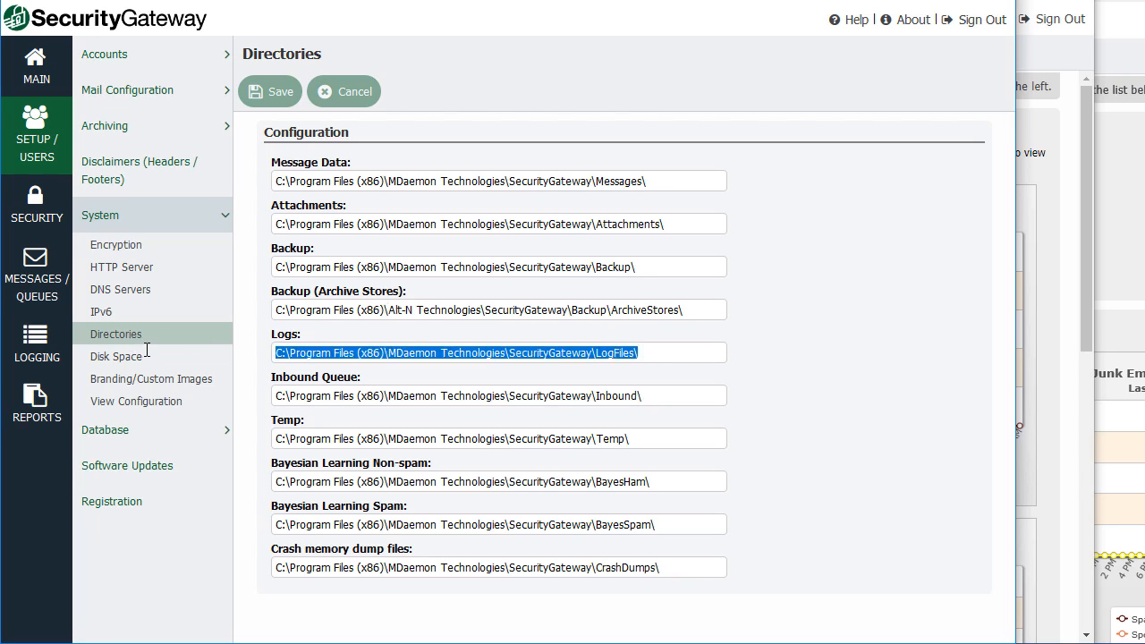
left_click(355, 227)
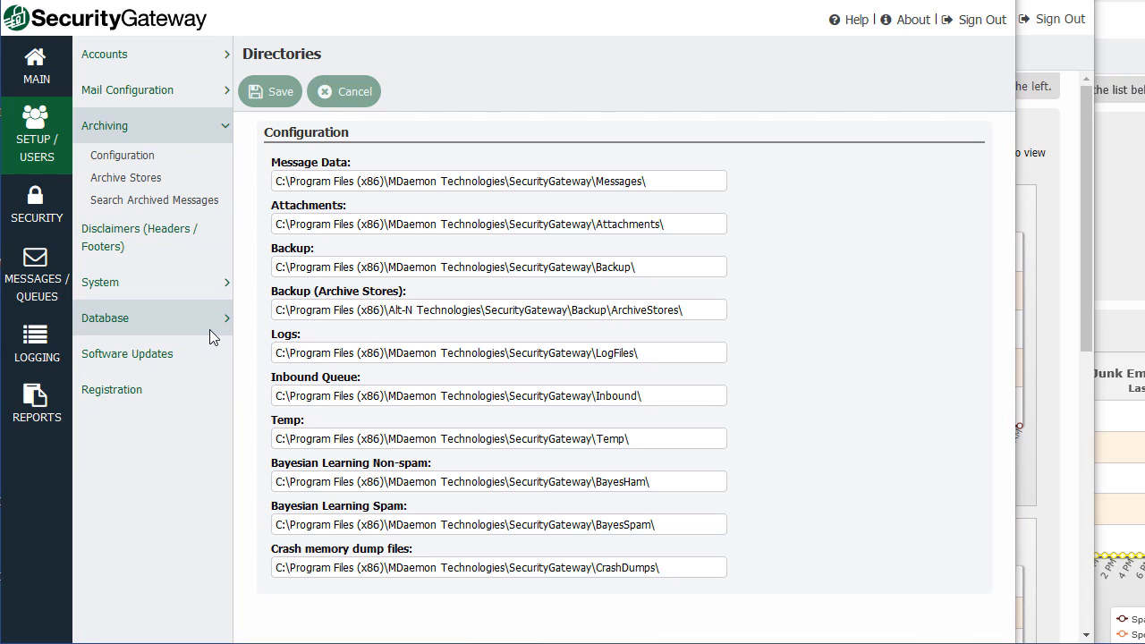
left_click(37, 219)
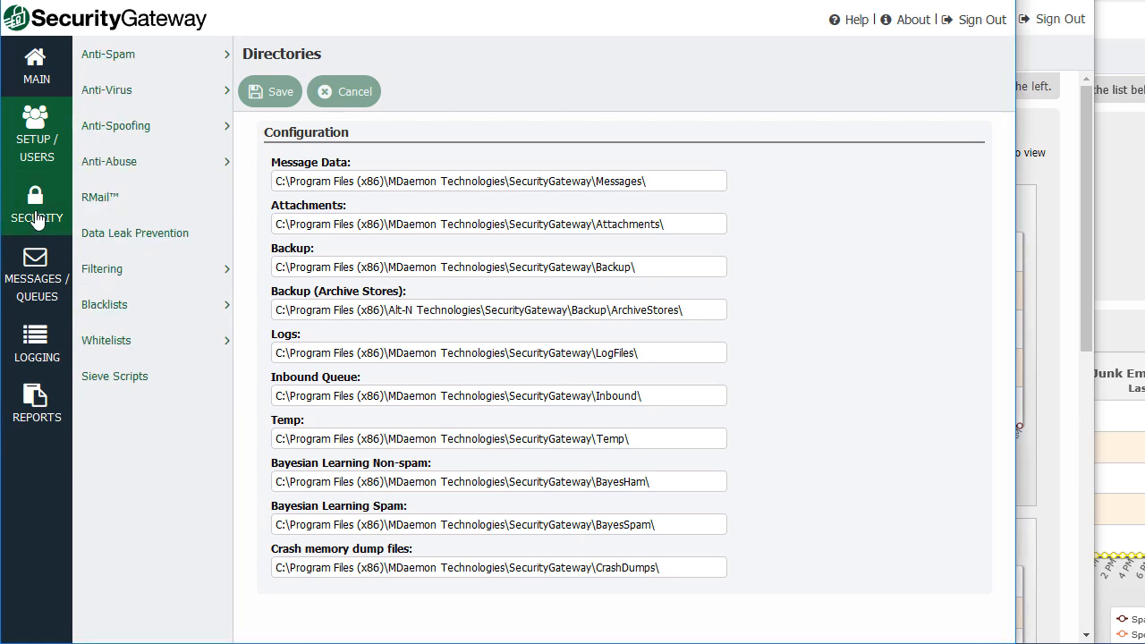
left_click(150, 269)
left_click(183, 309)
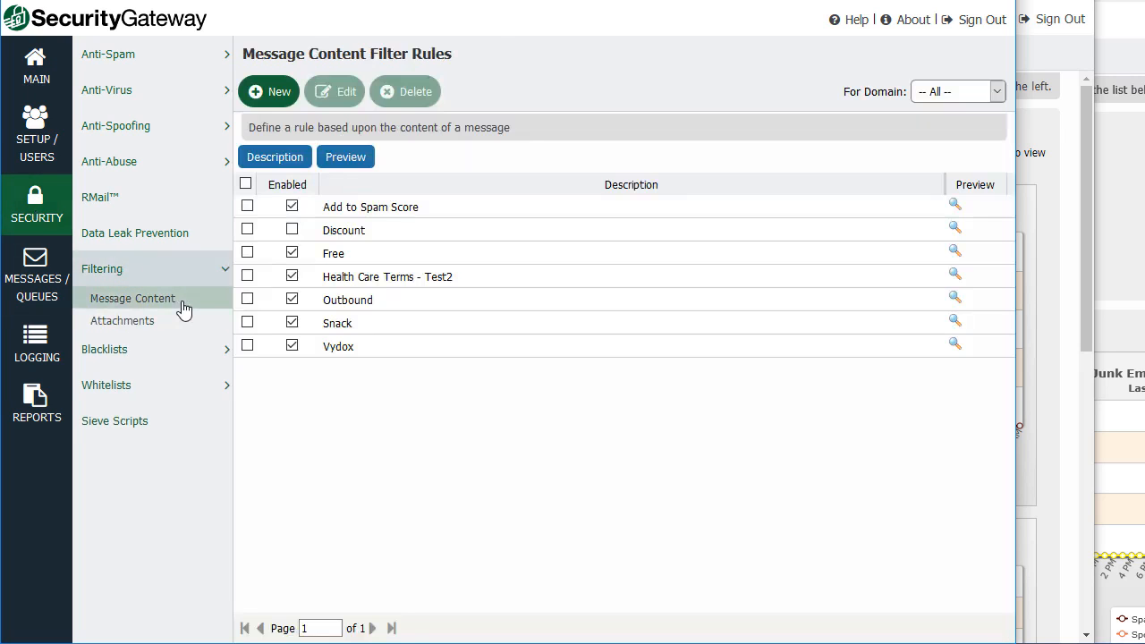
Start a new Global content filter rule named 'Test' and begin adding a condition.
left_click(268, 96)
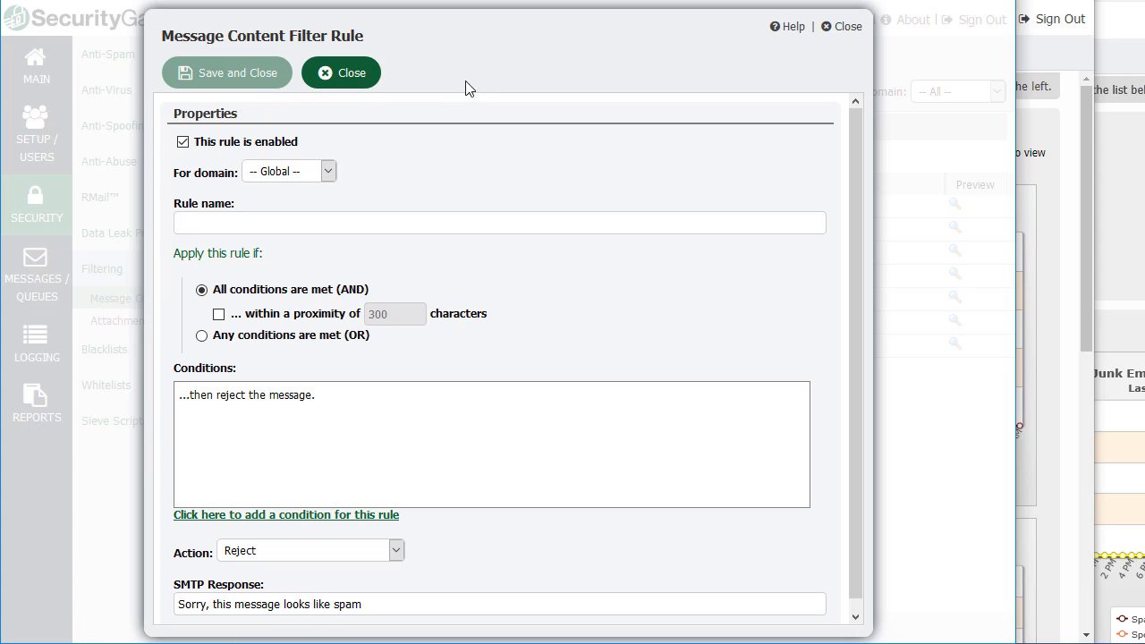
left_click(329, 171)
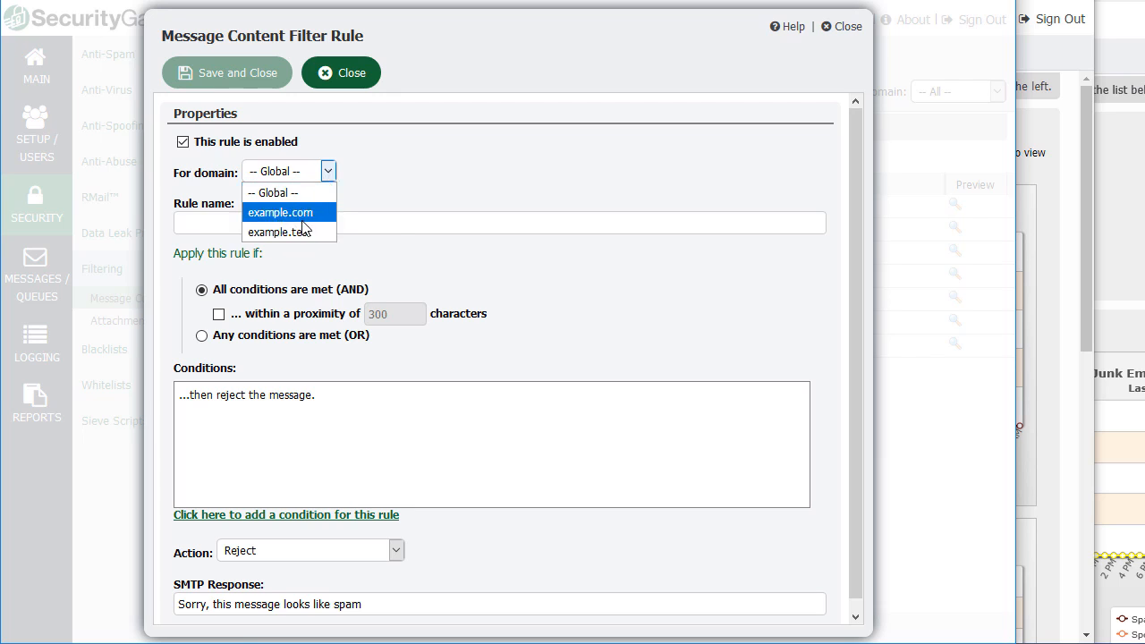
left_click(475, 213)
left_click(364, 221)
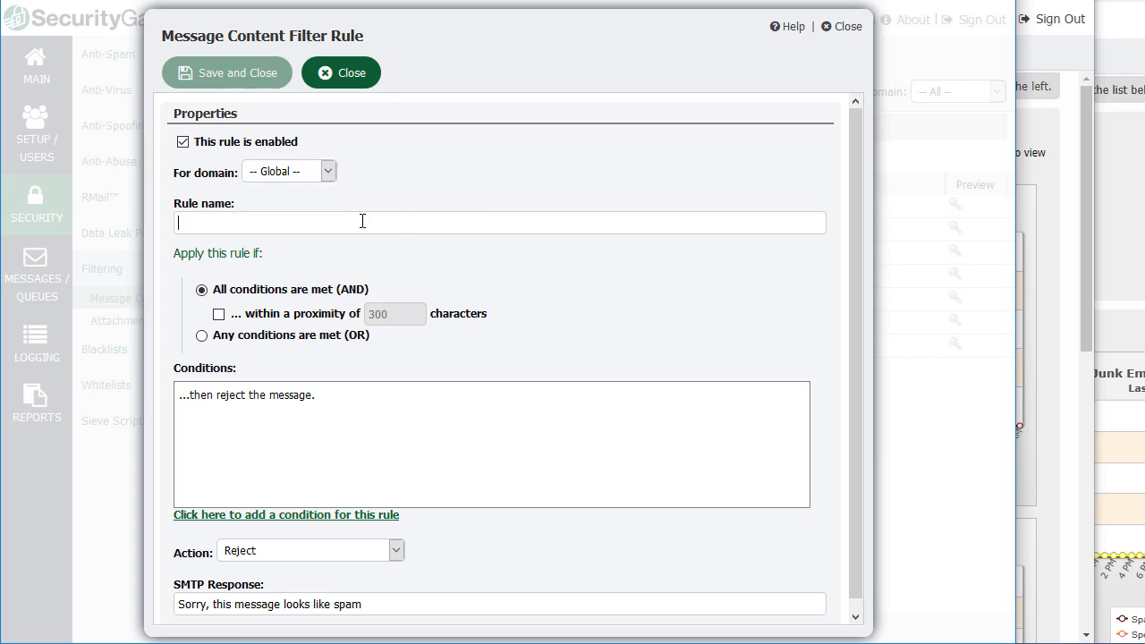
type("Test")
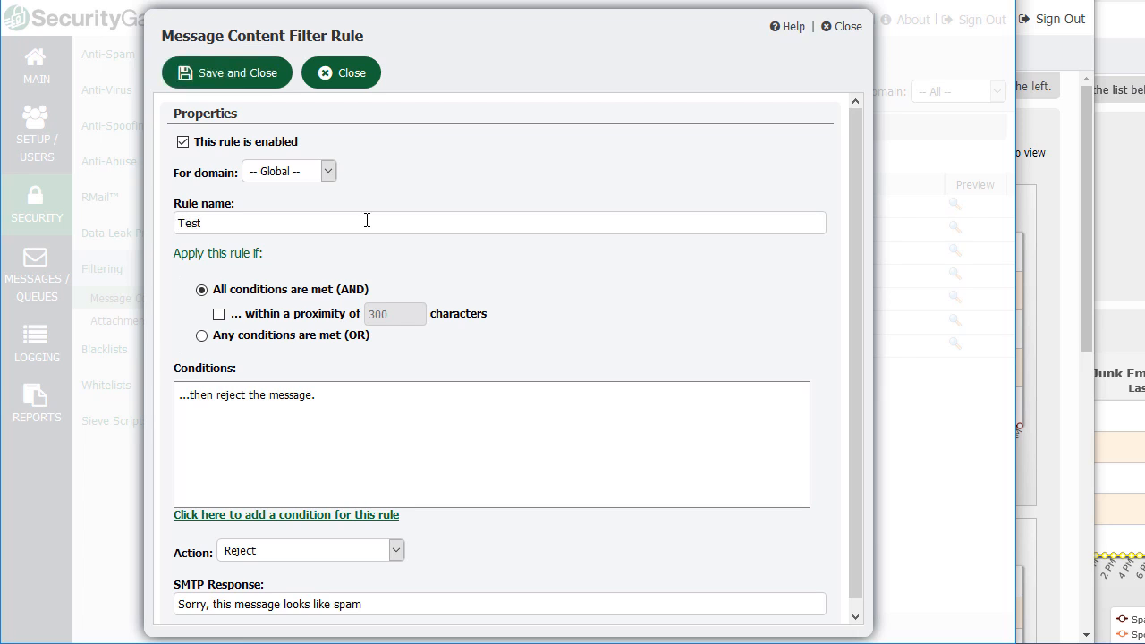
left_click(307, 517)
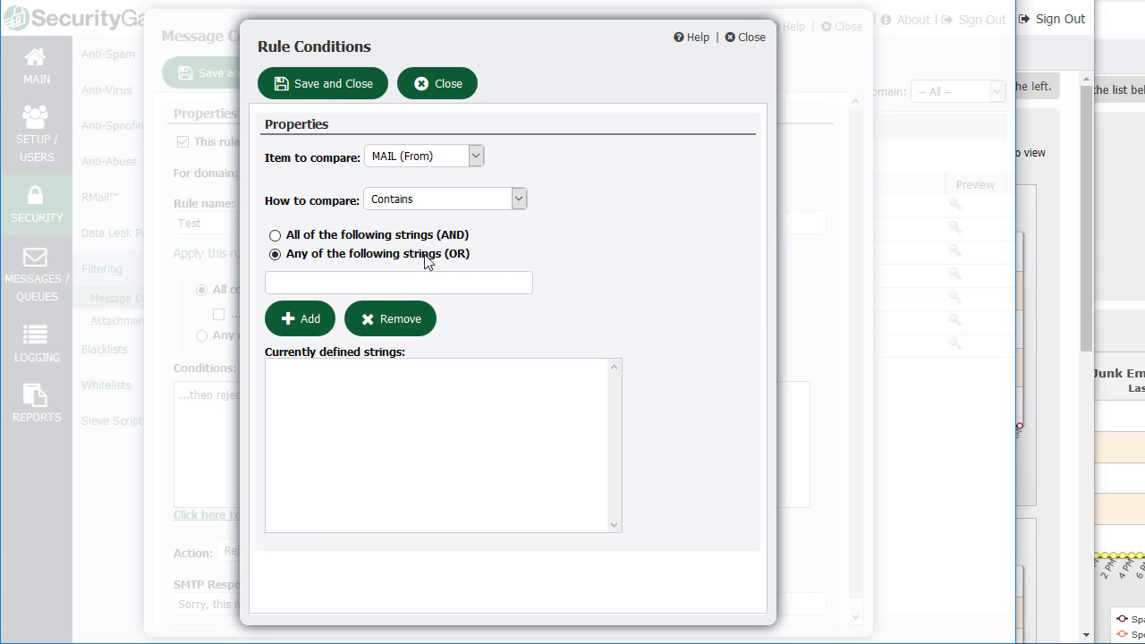
Add the condition 'BODY contains test' to the Test rule and save it.
left_click(476, 155)
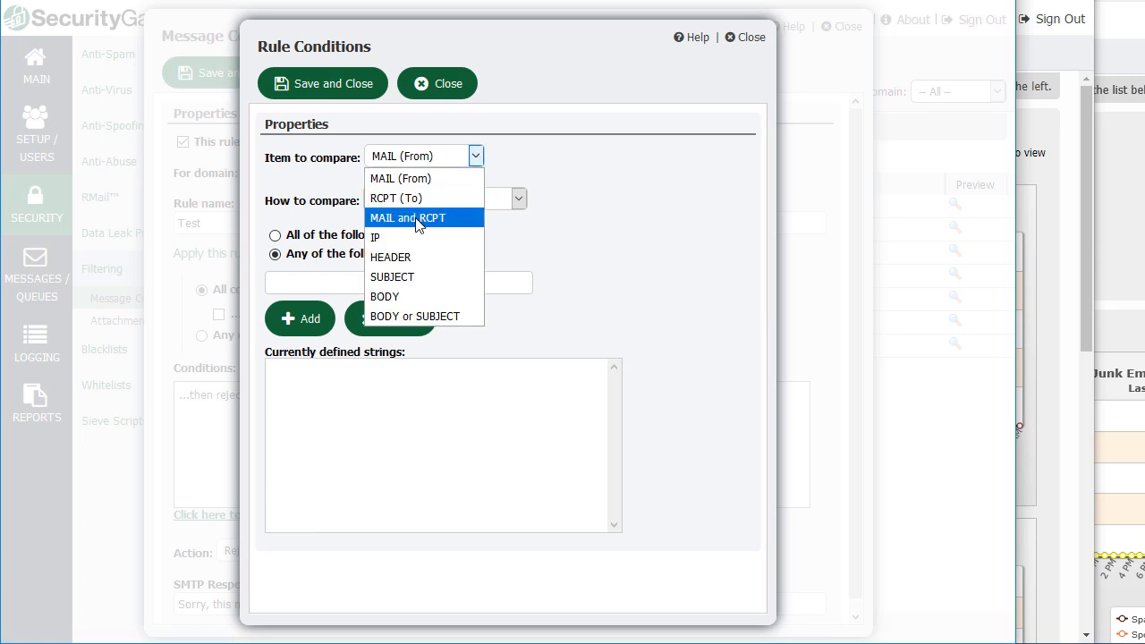
left_click(412, 296)
left_click(518, 199)
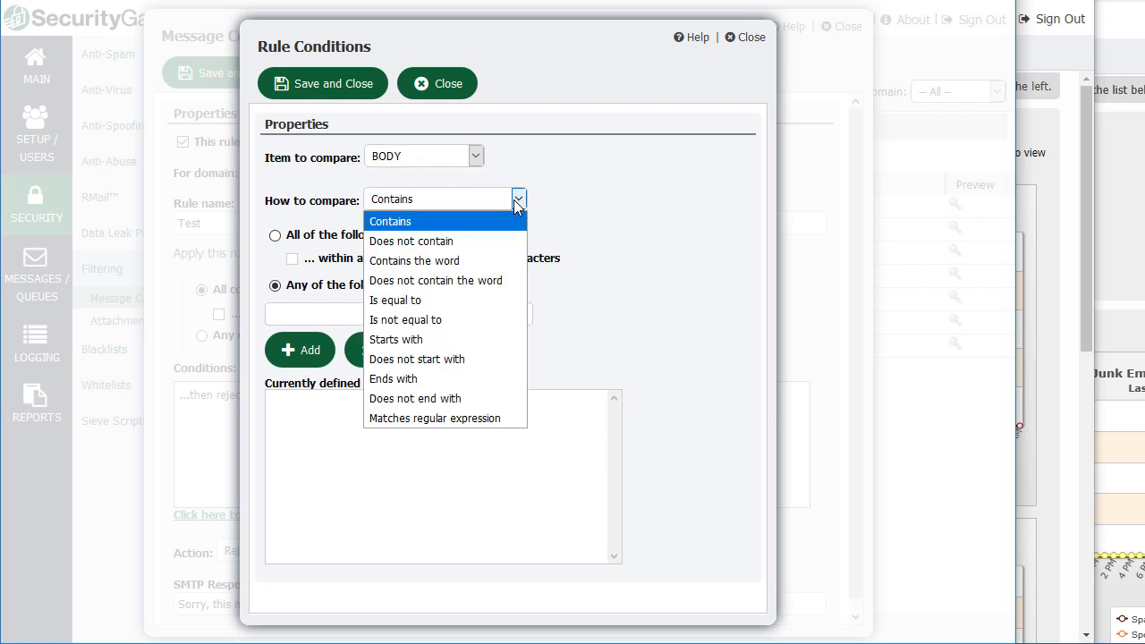
left_click(518, 199)
left_click(339, 310)
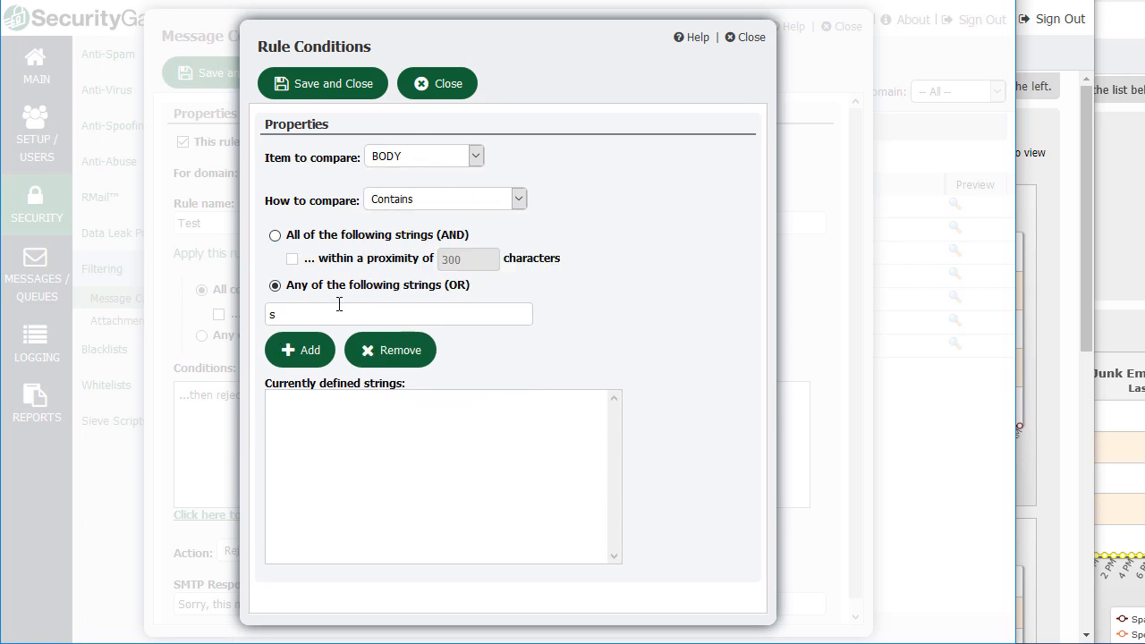
type("test")
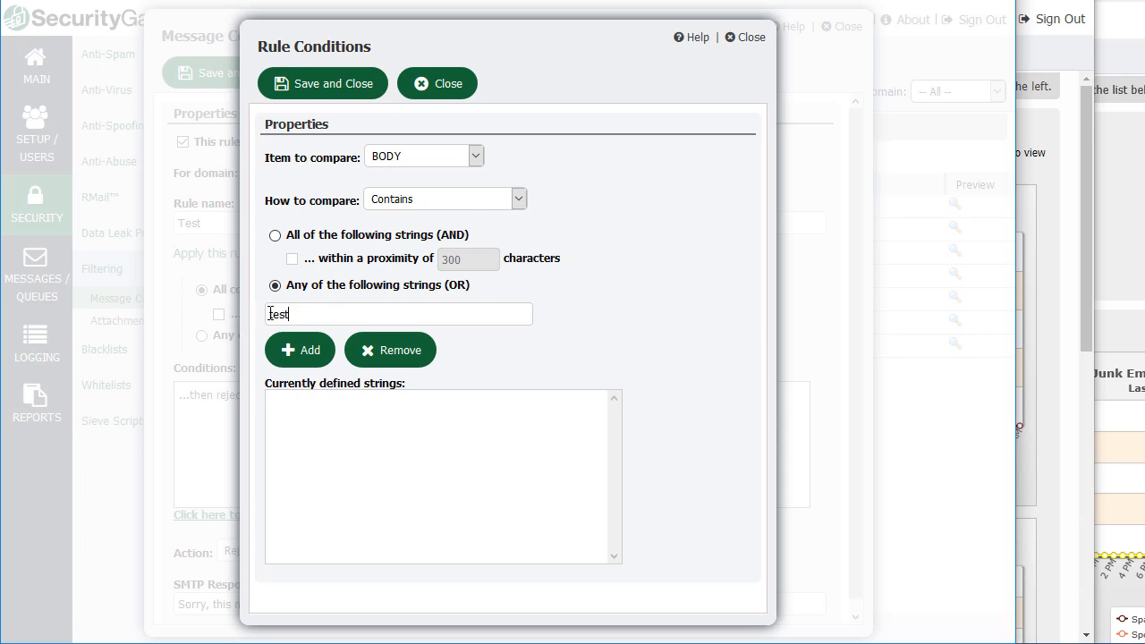
left_click(295, 358)
left_click(331, 83)
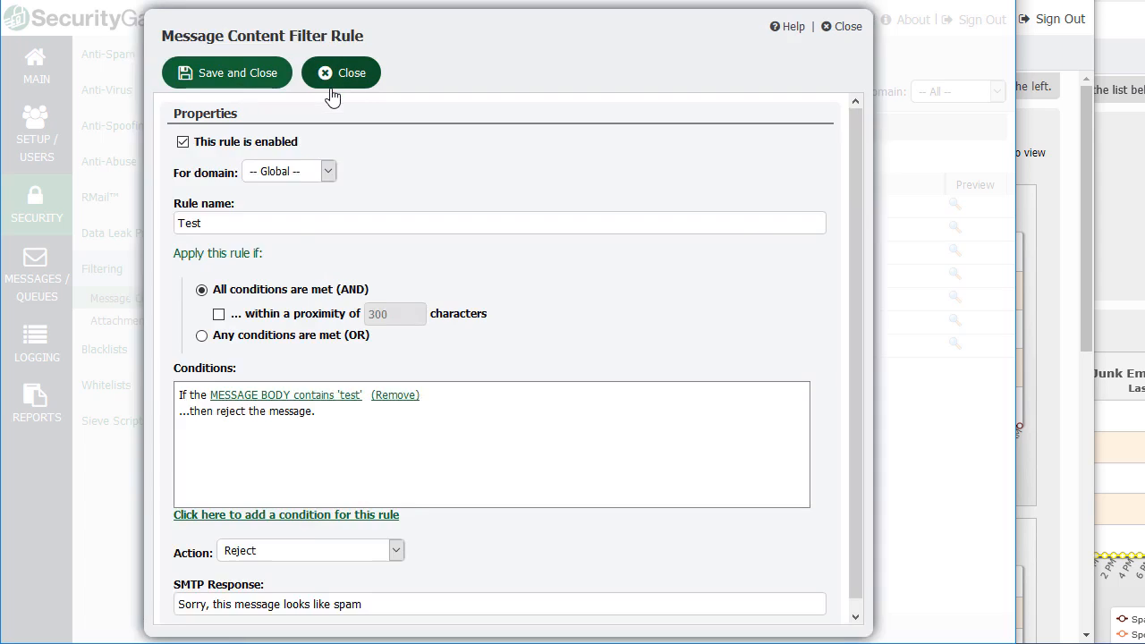
Set the Test rule's action to 'Send as Registered Email (RMail)', then close the dialog without saving.
scroll(358, 519, "down", 1)
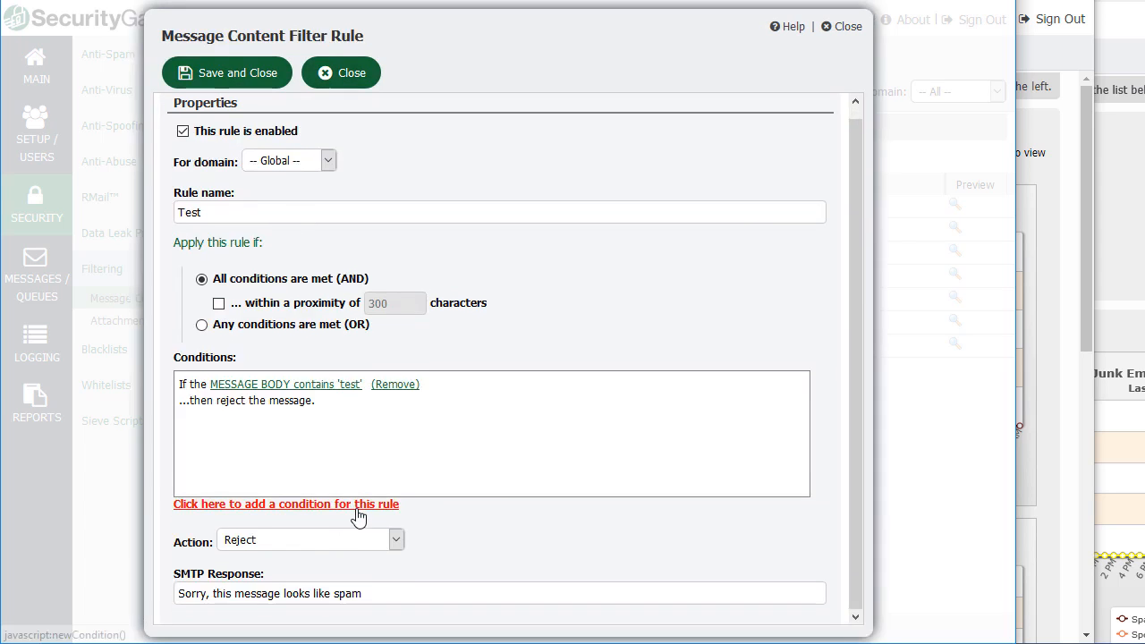
left_click(397, 542)
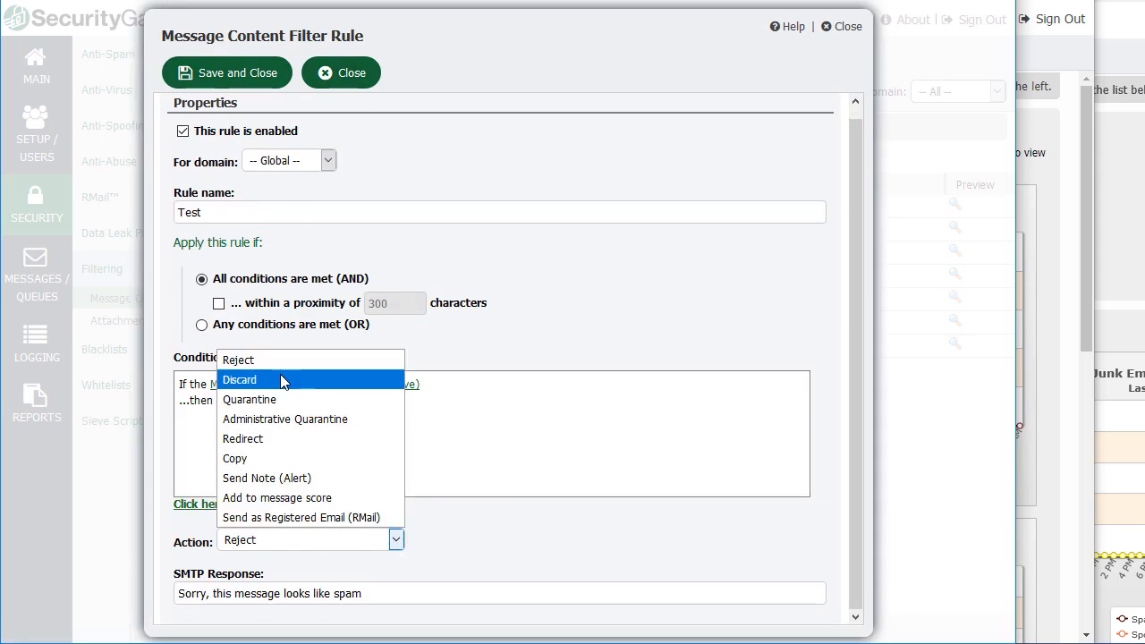
left_click(301, 519)
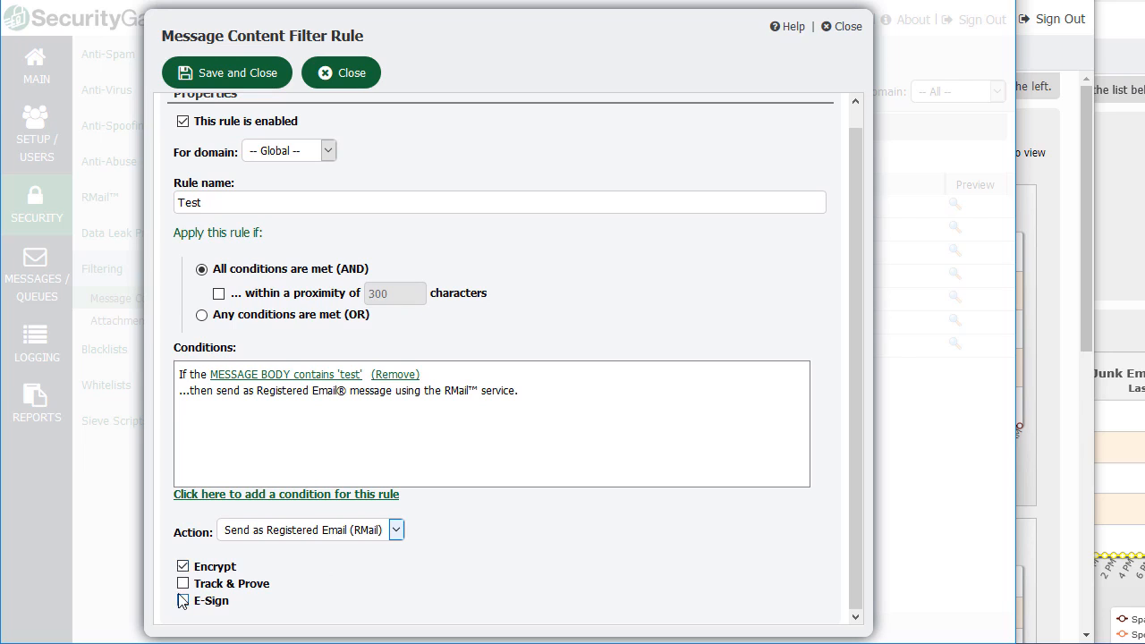
left_click(351, 84)
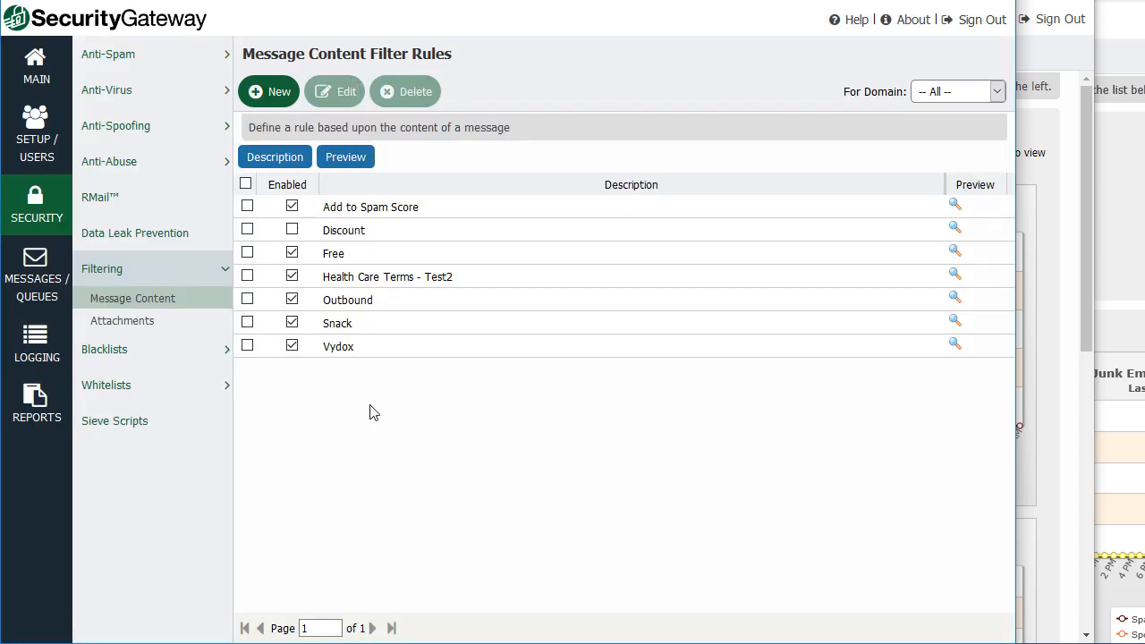
Open Attachment Filtering and try typing an 'exe' extension, then clear it again.
left_click(141, 325)
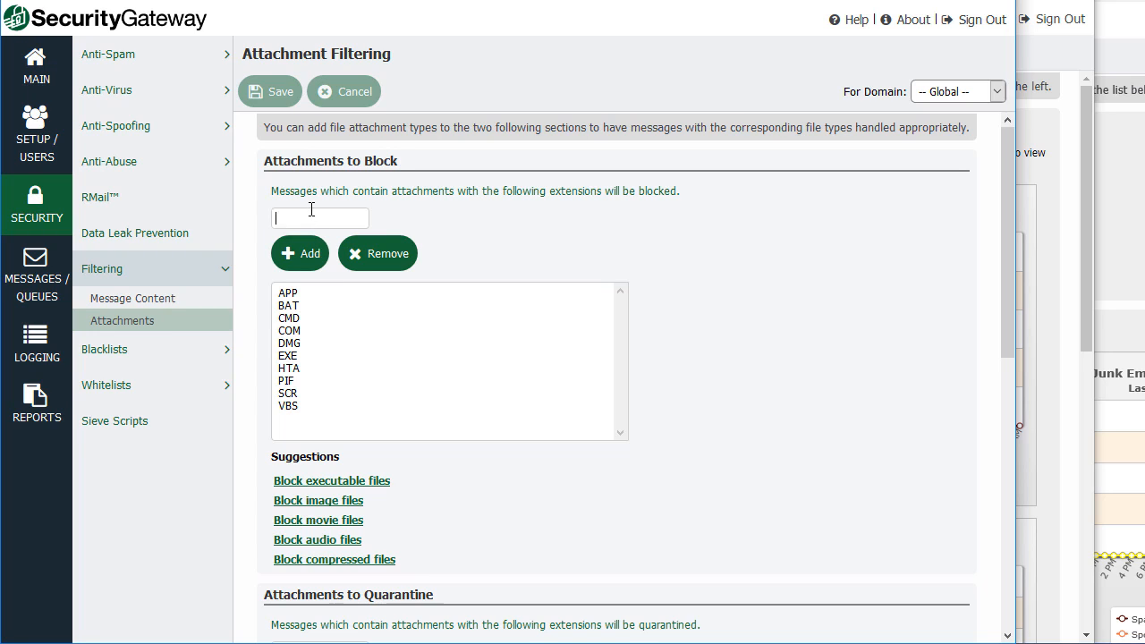
type("exe")
key("BackSpace")
key("BackSpace")
key("BackSpace")
type("exe")
key("BackSpace")
key("BackSpace")
key("BackSpace")
Add BMP, GIF, JPG, PNG, TIF and TIFF via 'Block image files', review the page, then head to Setup / Users.
left_click(324, 503)
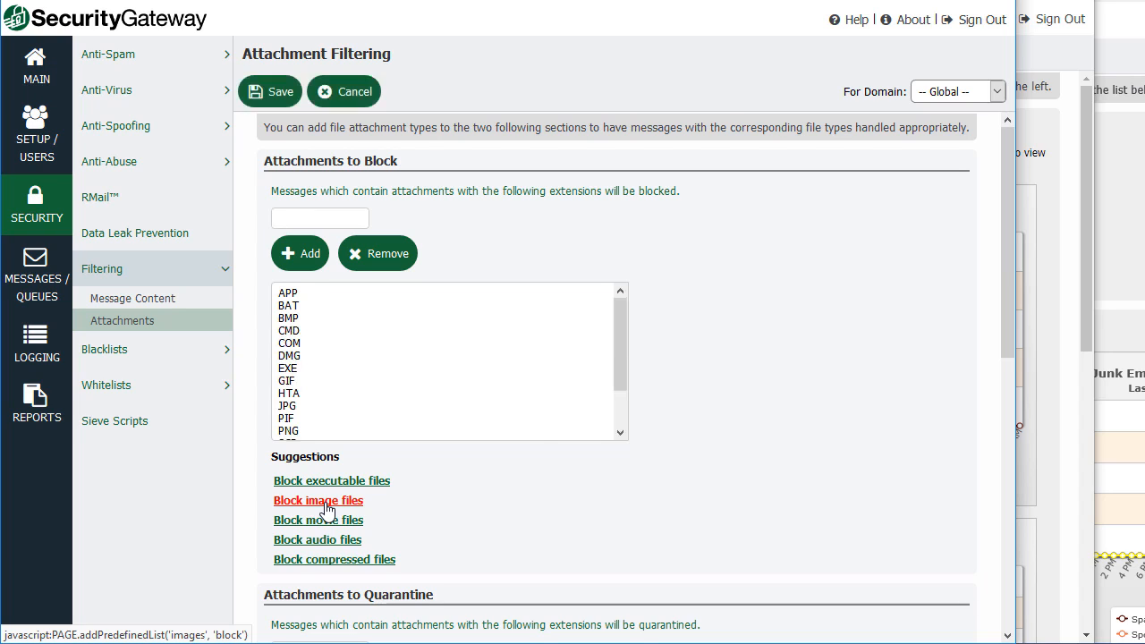
left_click_drag(614, 356, 615, 426)
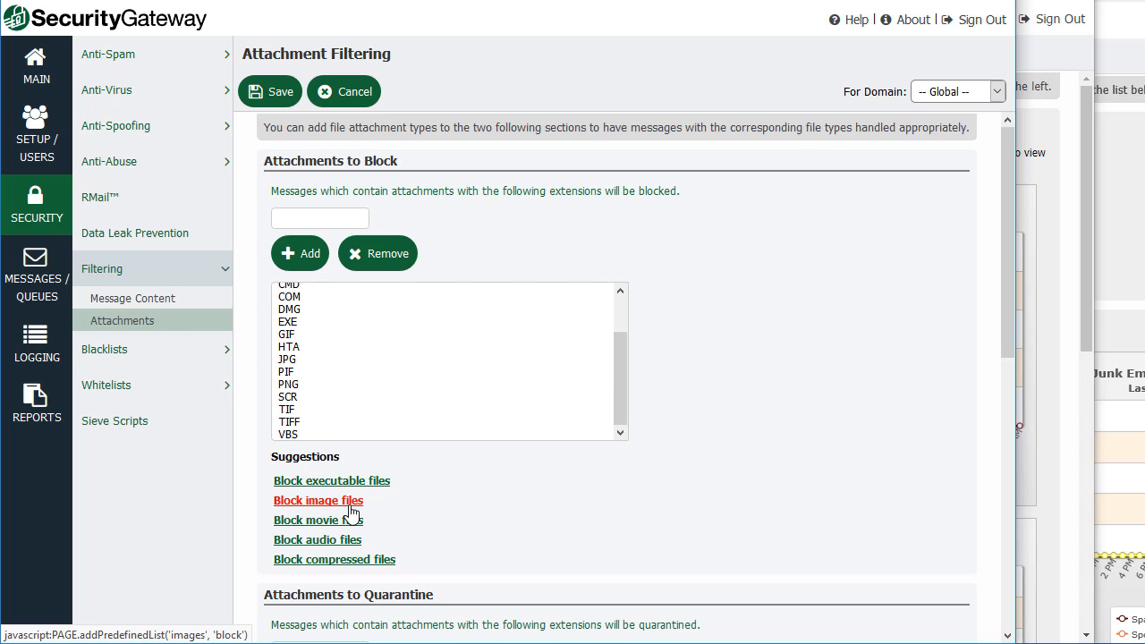
scroll(350, 513, "down", 1)
scroll(358, 515, "up", 1)
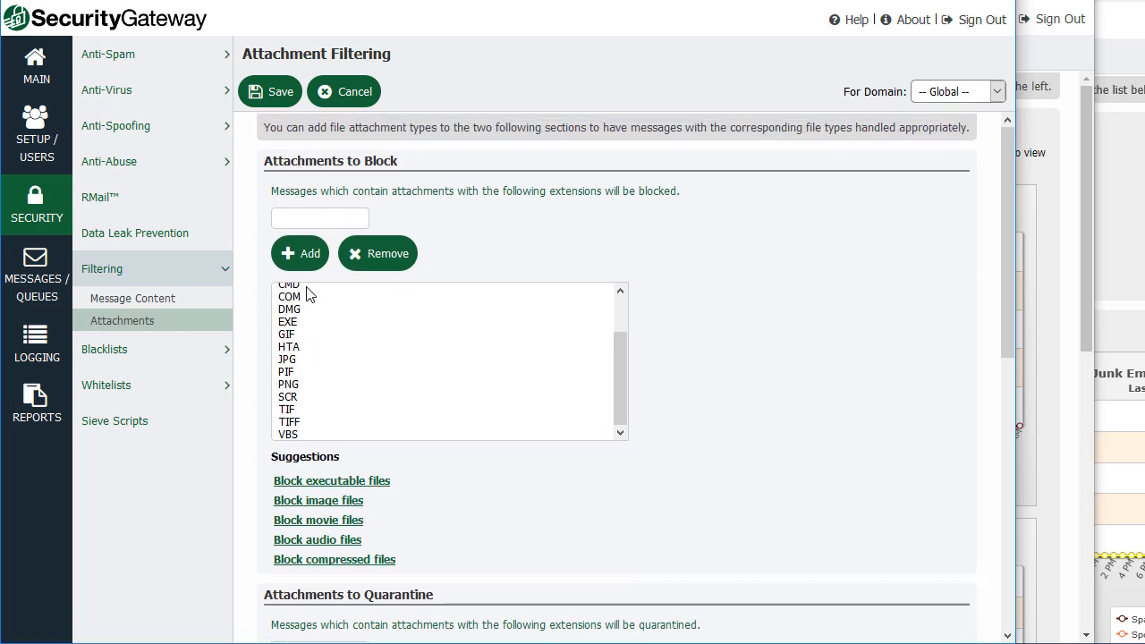
scroll(306, 293, "down", 5)
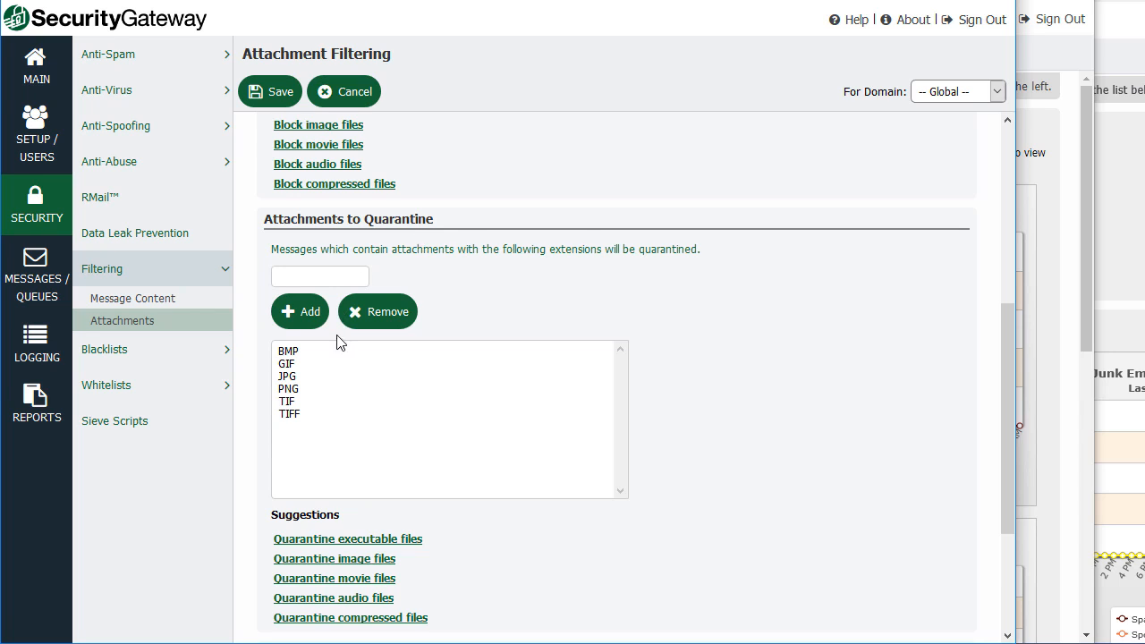
scroll(320, 442, "down", 1)
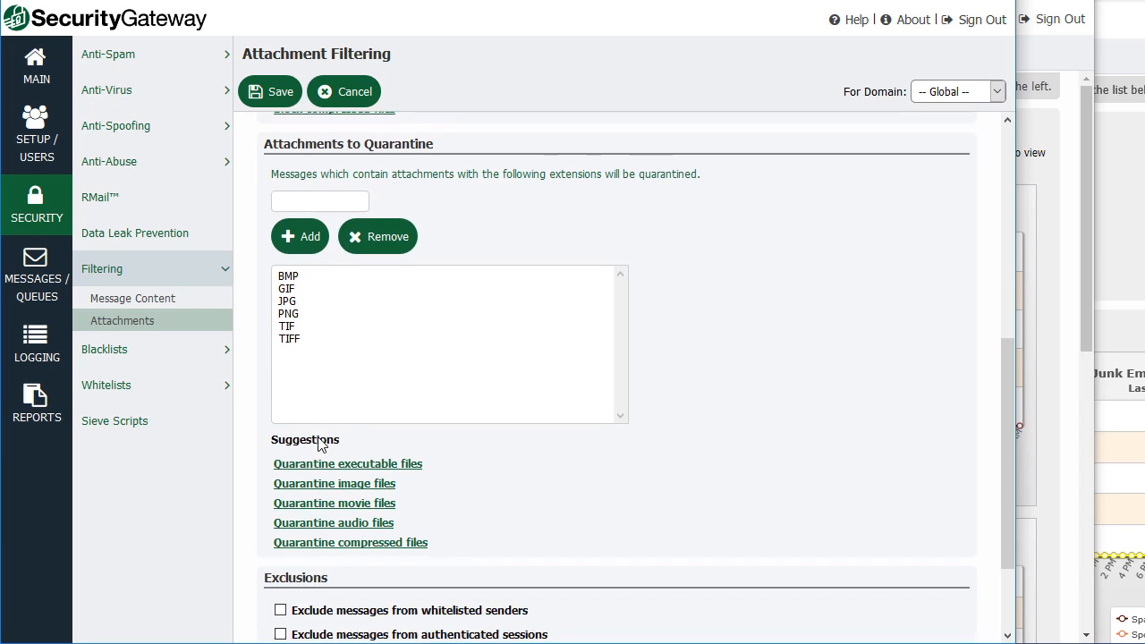
scroll(327, 331, "down", 2)
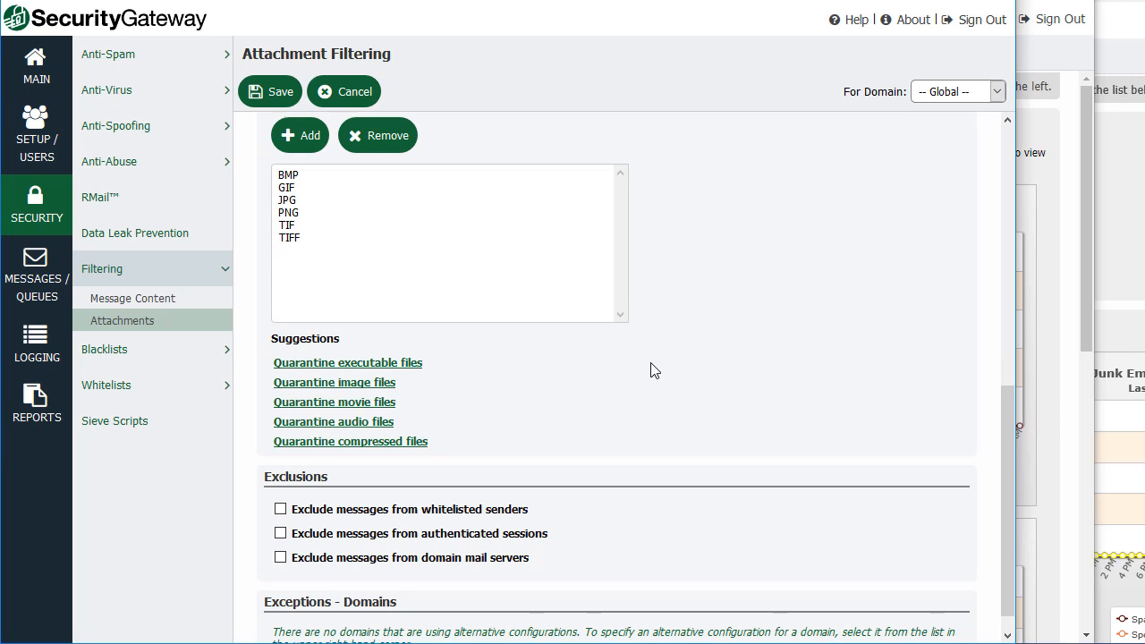
left_click(26, 143)
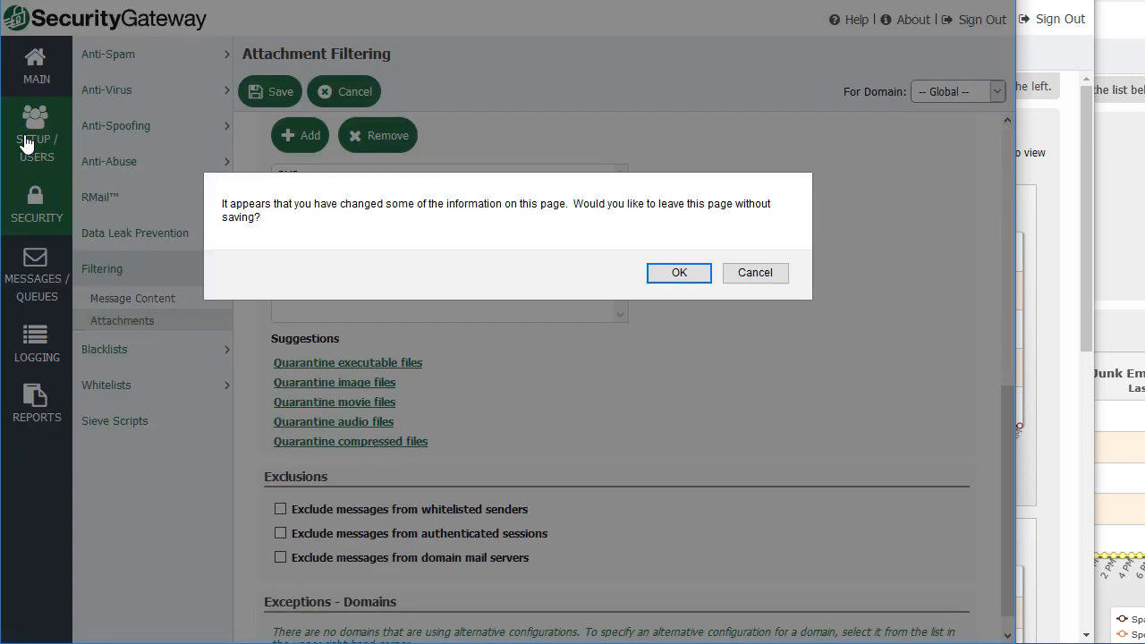
Discard the attachment changes and start a new domain named domain2.com under Domains and Users.
left_click(682, 276)
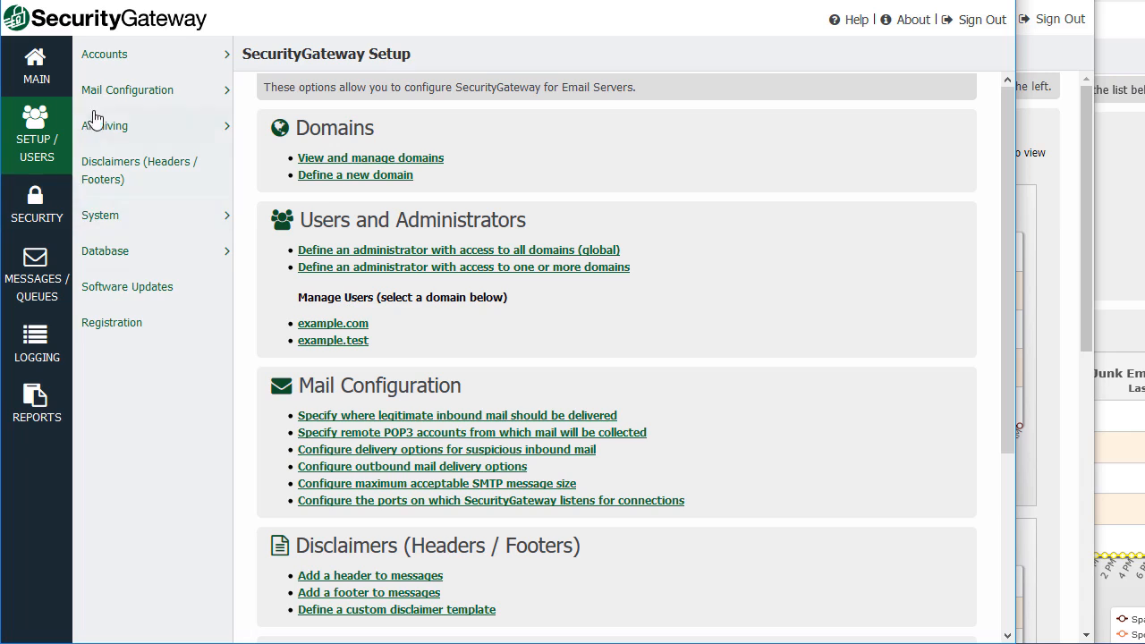
left_click(135, 57)
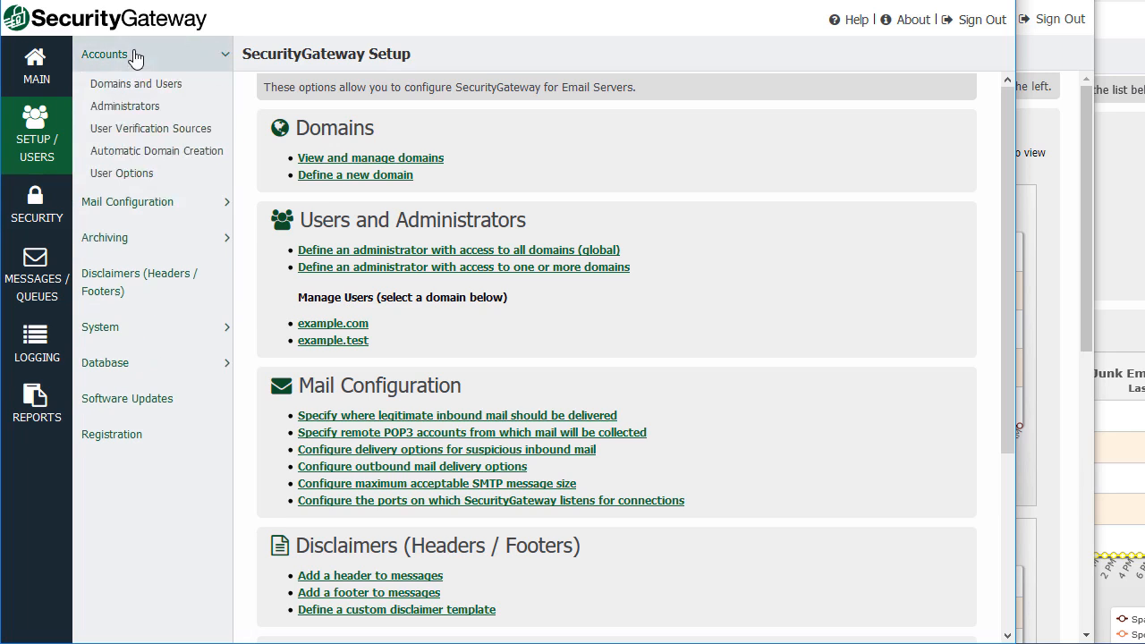
left_click(168, 89)
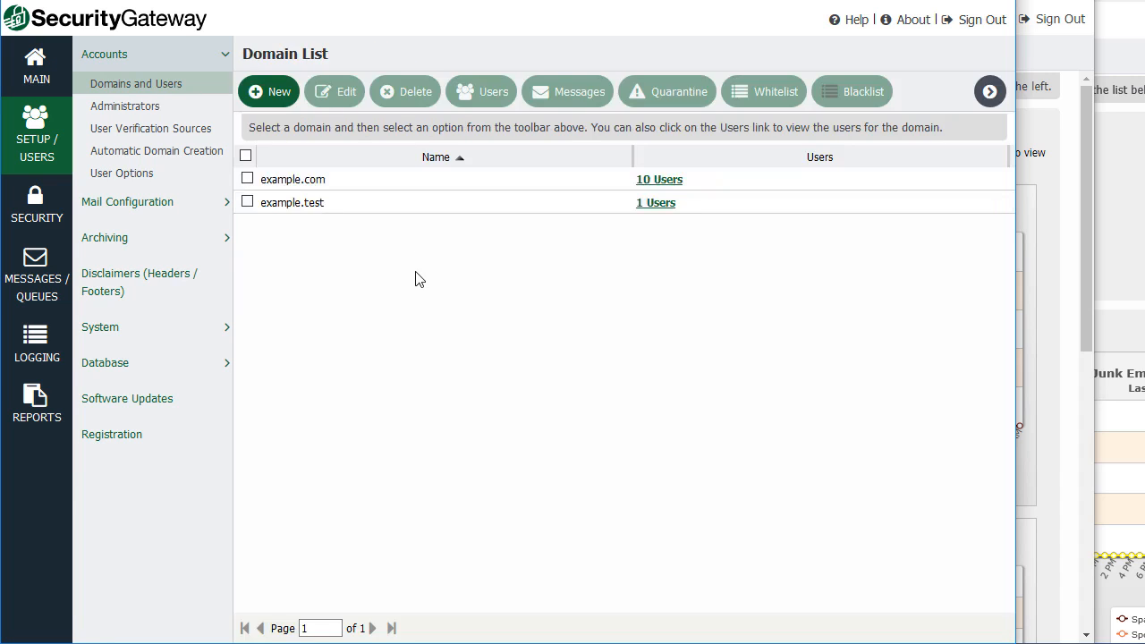
left_click(274, 93)
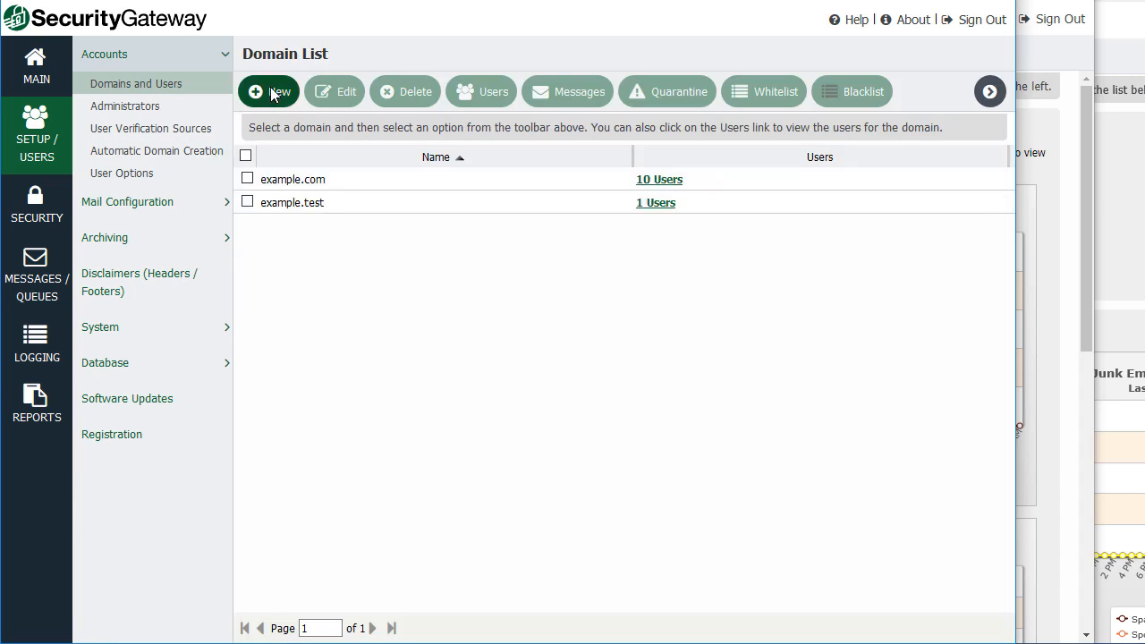
type("do")
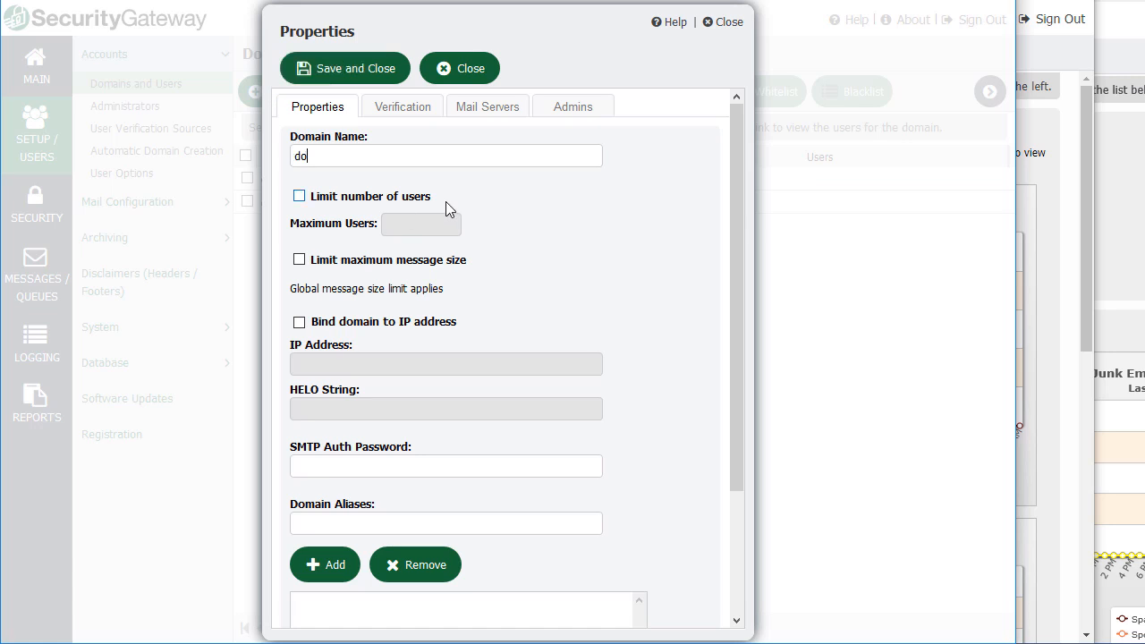
type("main2.com")
Review domain2.com's verification, mail server and administrator tabs, then save the domain.
scroll(388, 428, "down", 1)
scroll(348, 285, "up", 1)
left_click(413, 108)
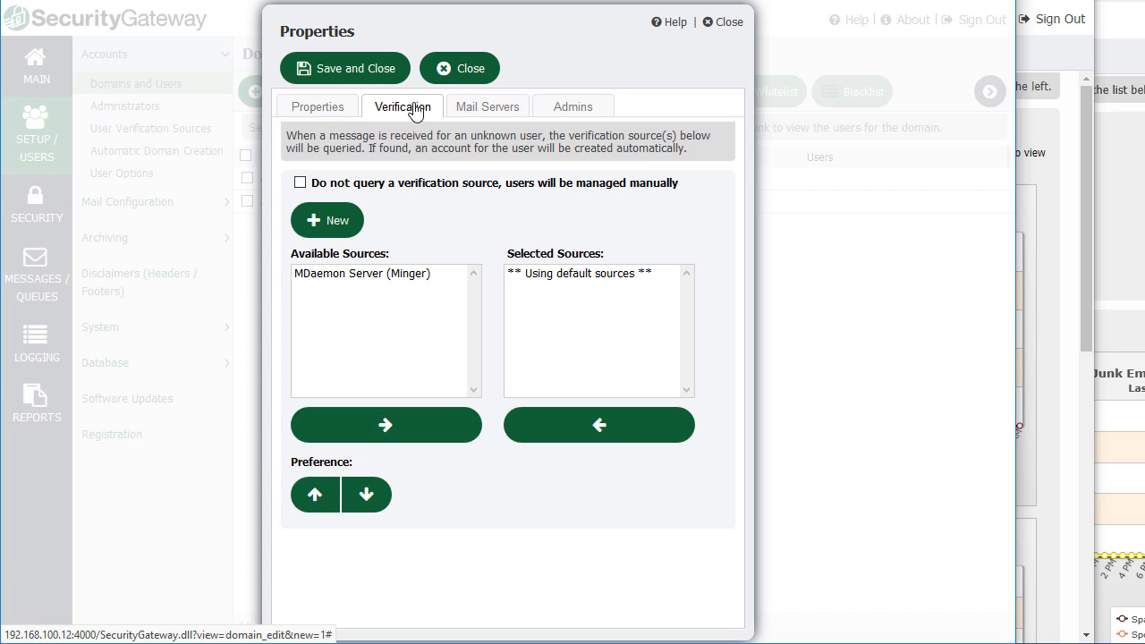
left_click(489, 110)
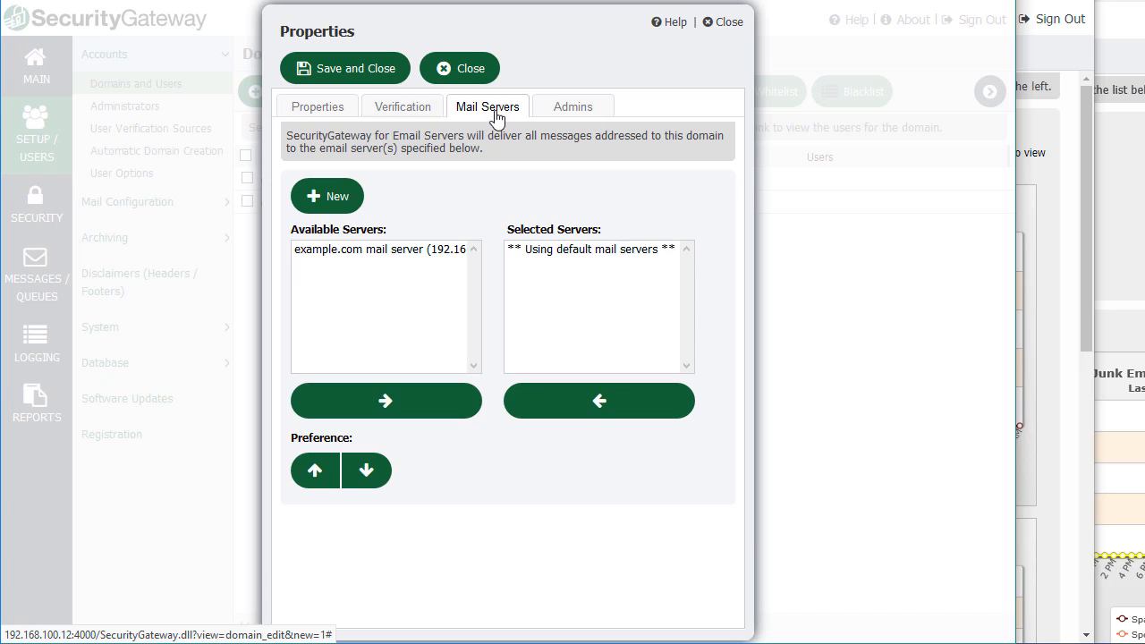
left_click(575, 112)
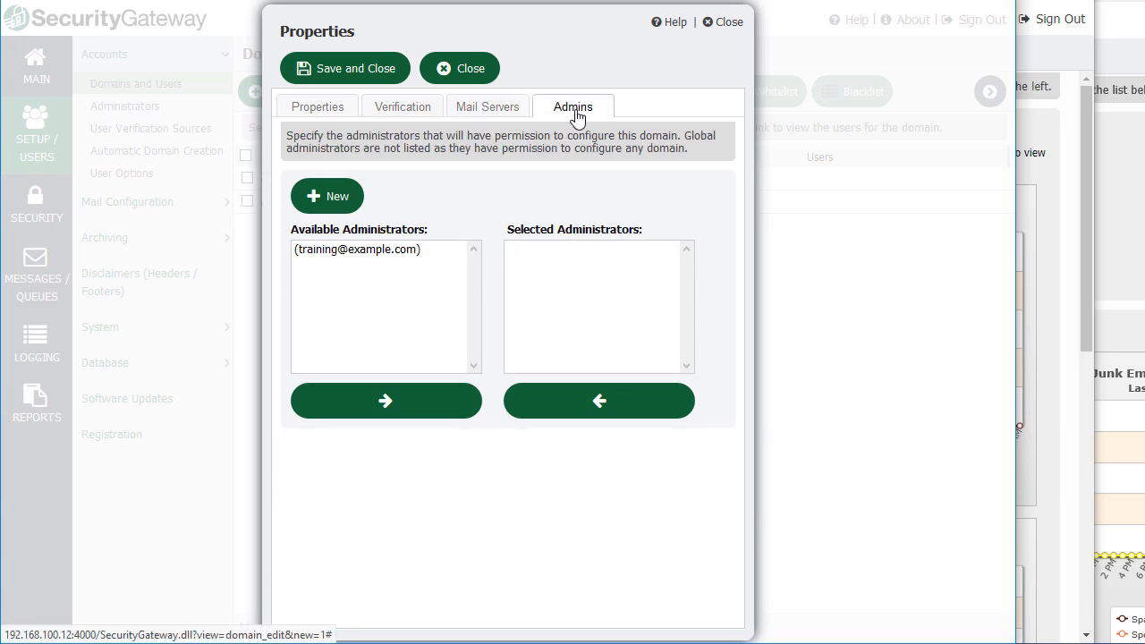
left_click(332, 115)
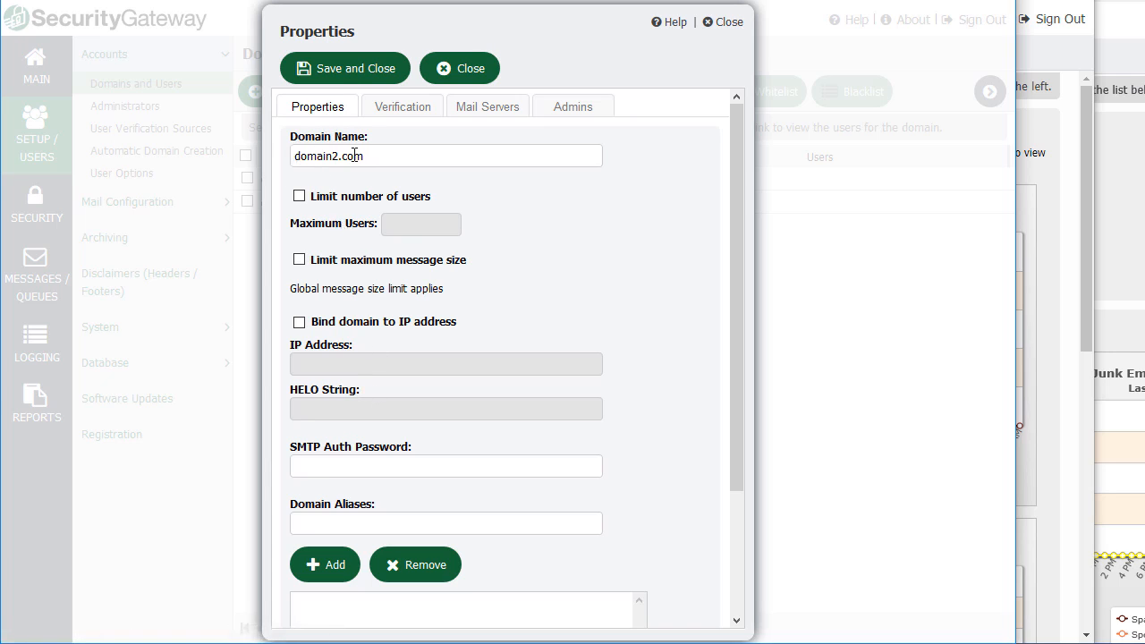
left_click(354, 72)
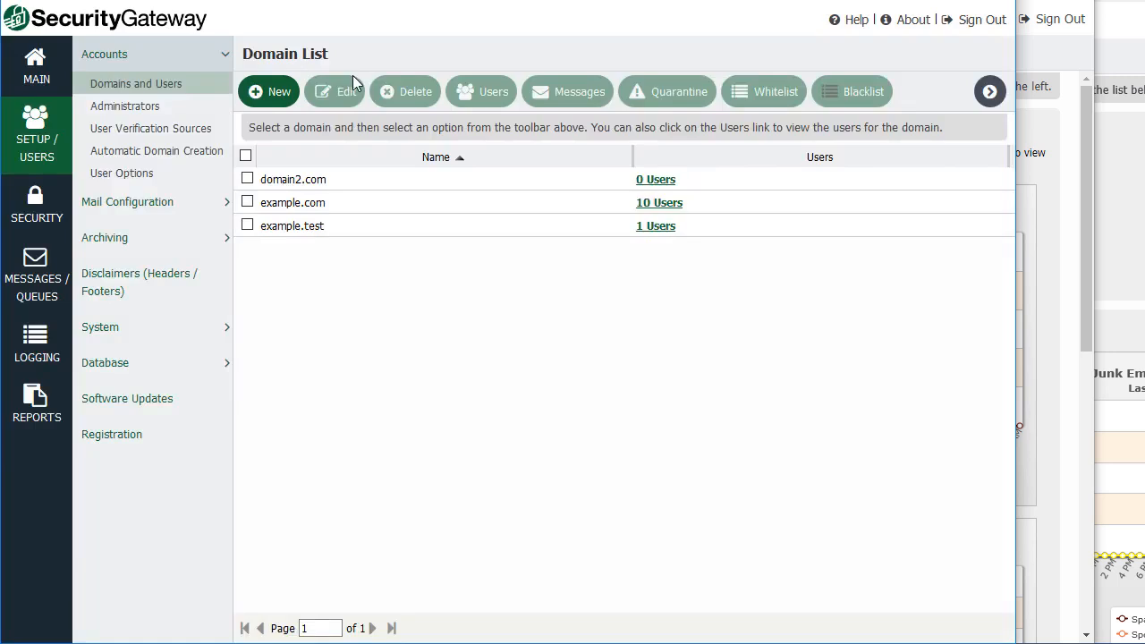
Start a new user in domain2.com's user list, entering the username and account password.
left_click(524, 185)
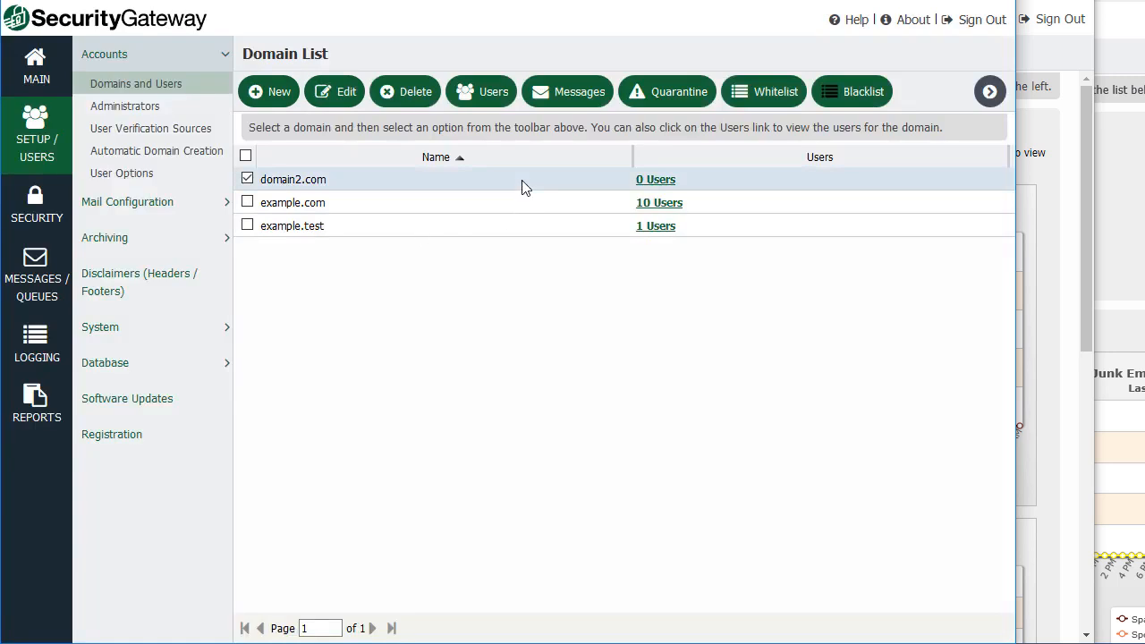
left_click(664, 183)
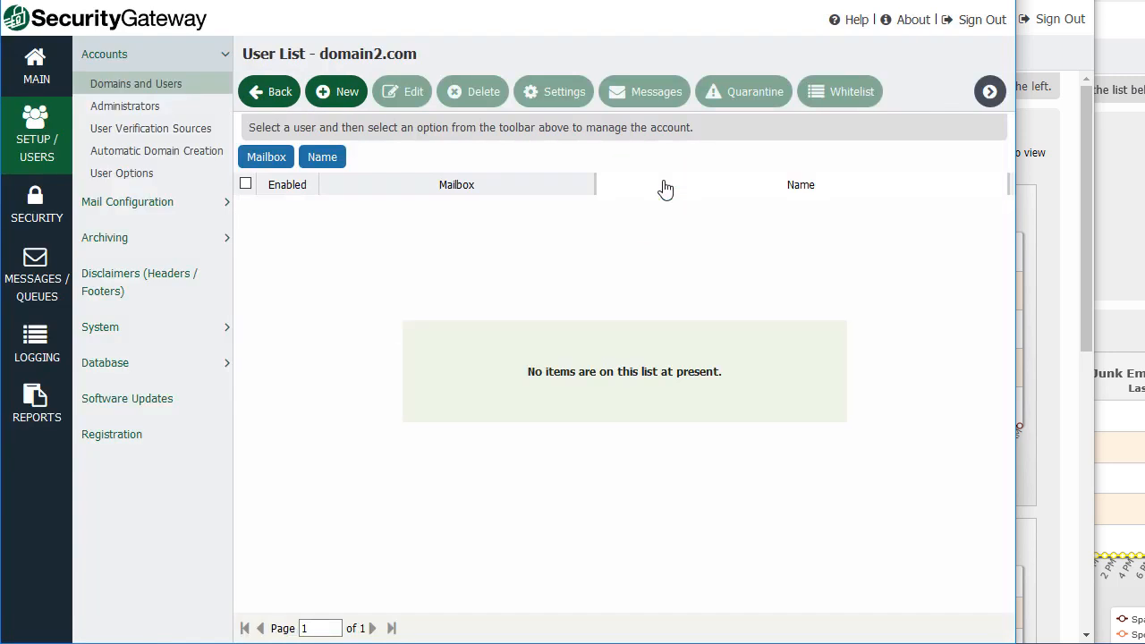
left_click(343, 97)
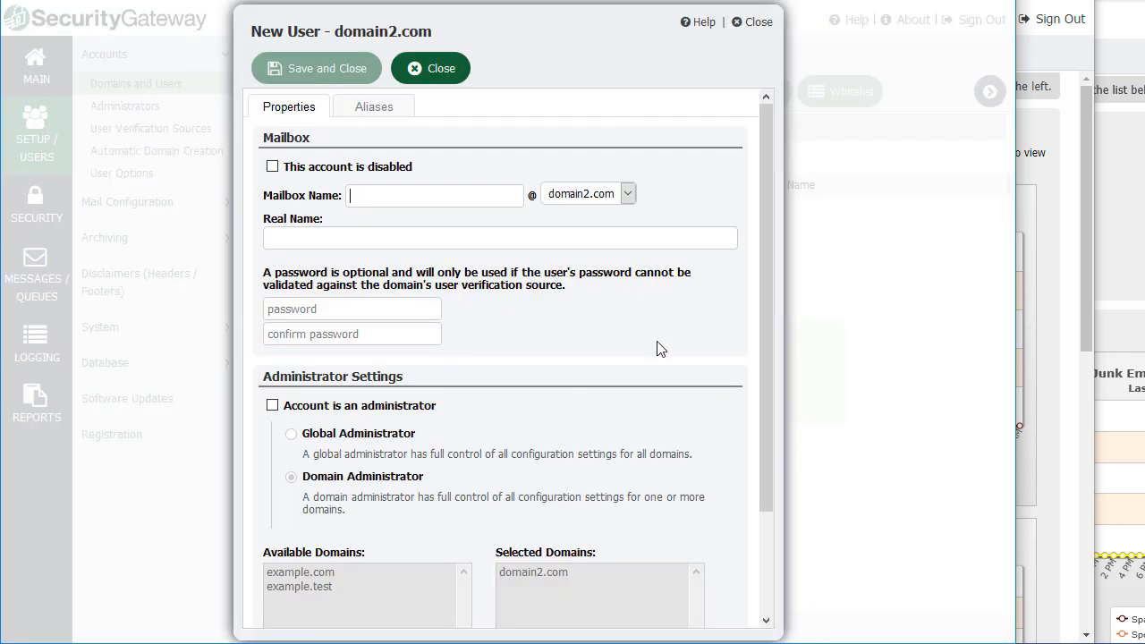
type("user.t")
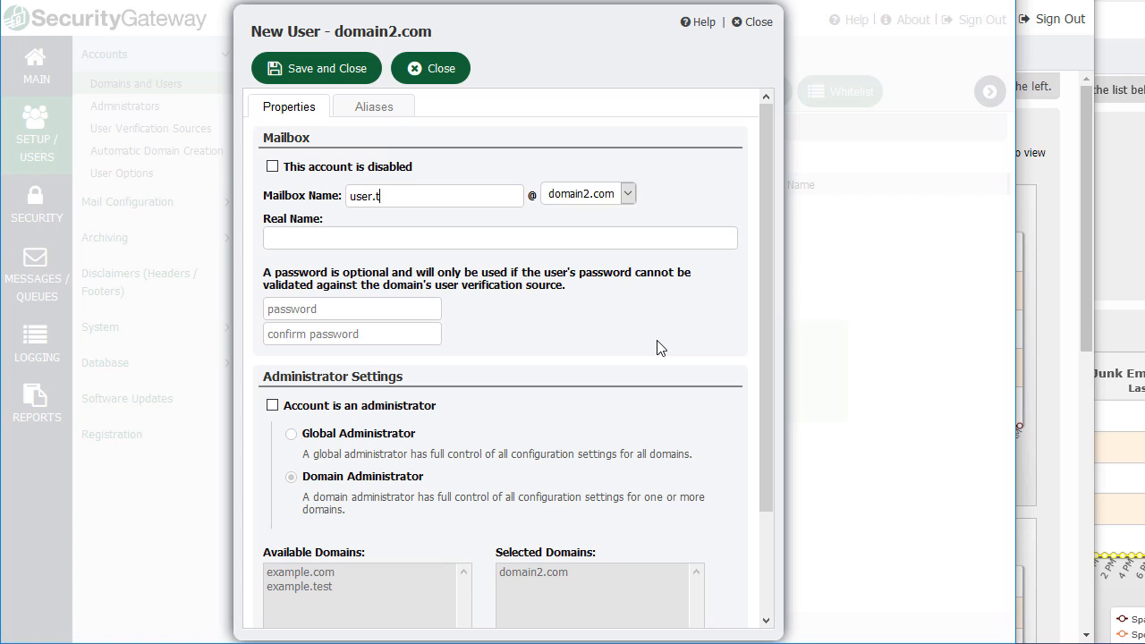
type("wo")
left_click(378, 310)
type("passwordpasswor")
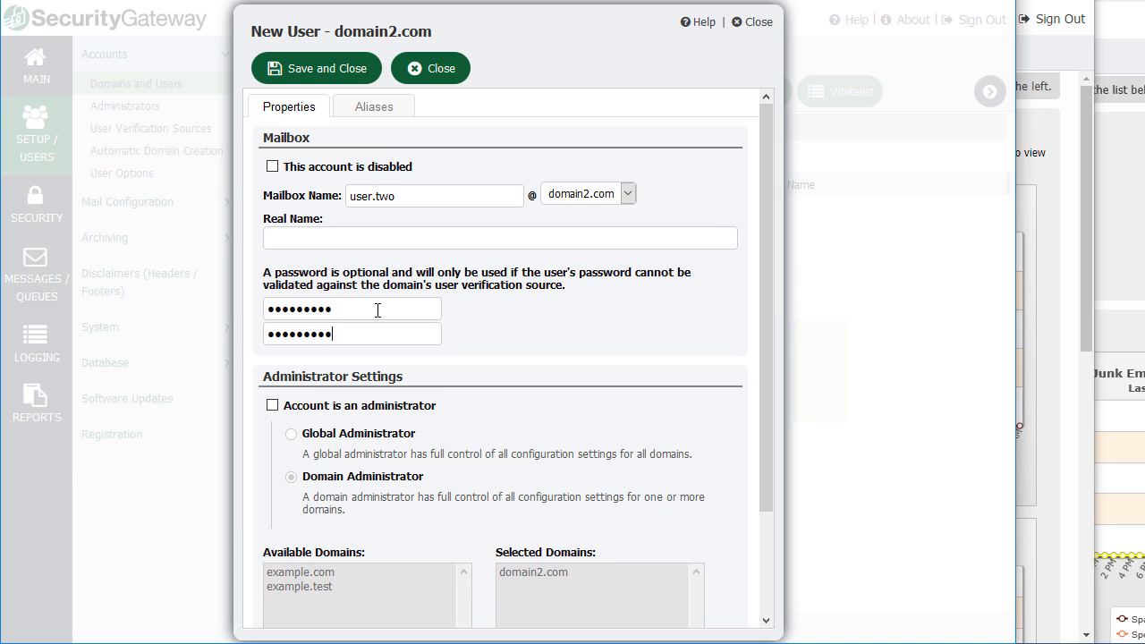
scroll(380, 311, "down", 3)
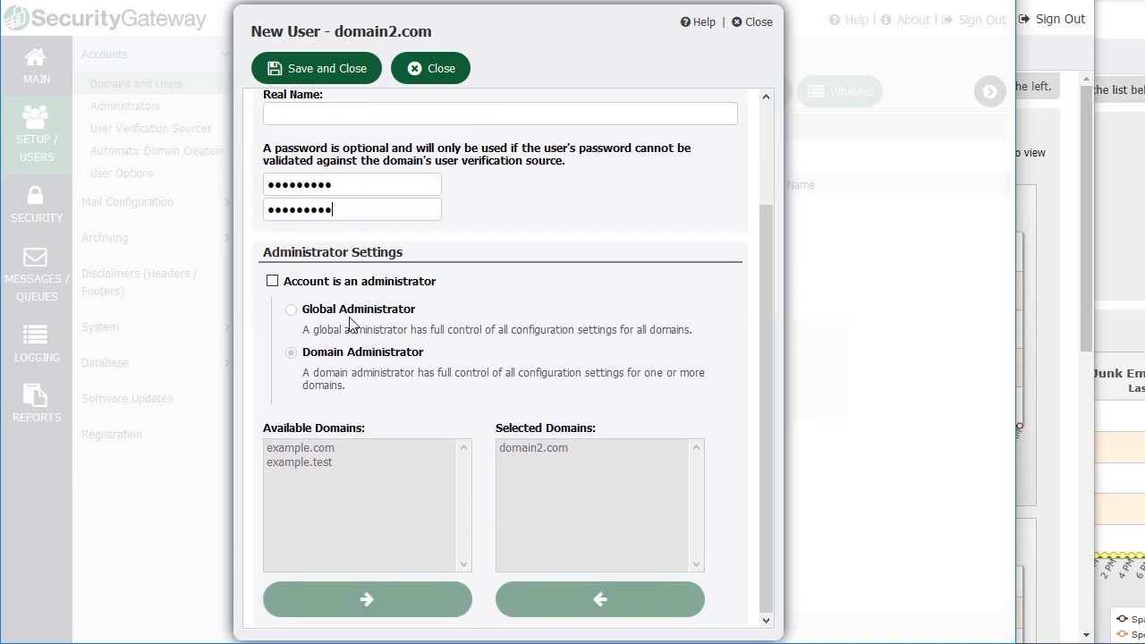
Make the user an administrator also managing example.test, and save the account.
left_click(272, 282)
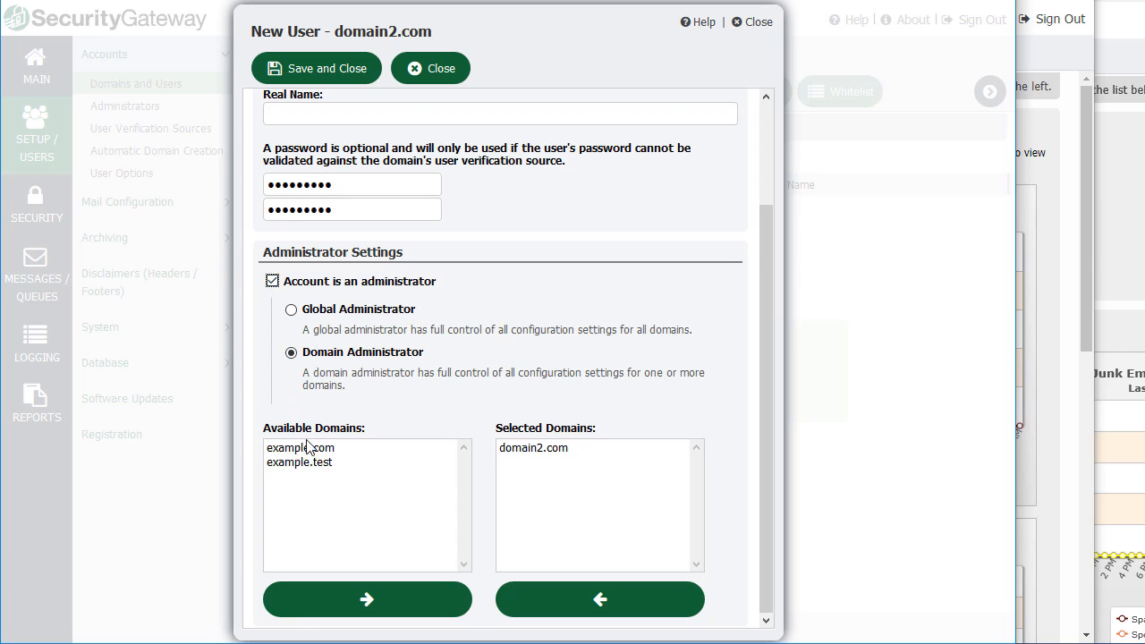
left_click(303, 467)
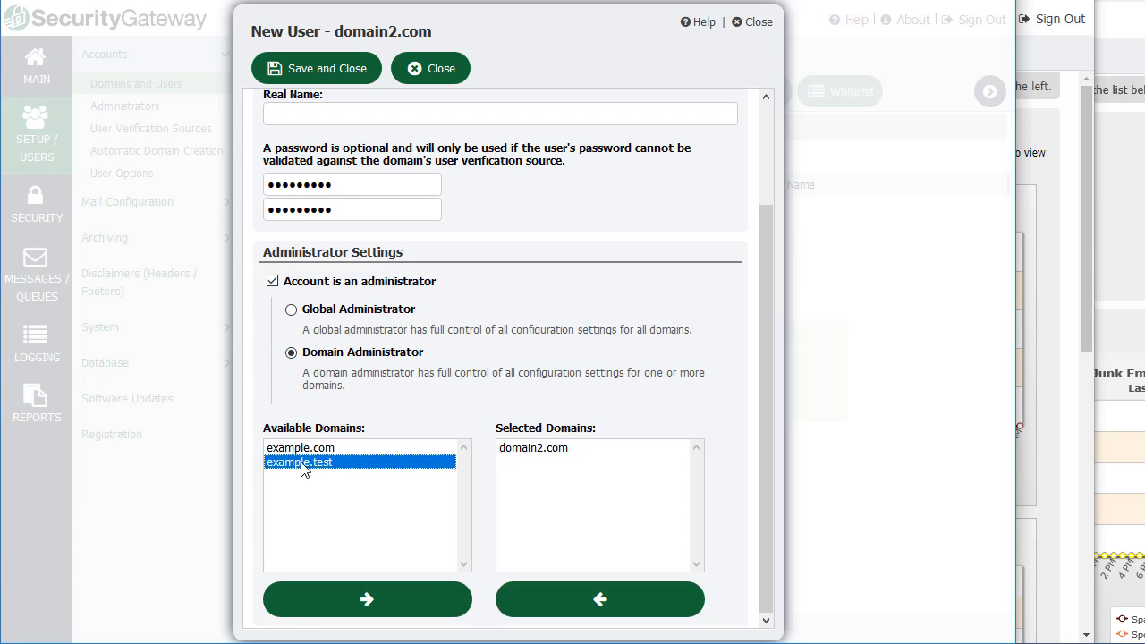
left_click(380, 602)
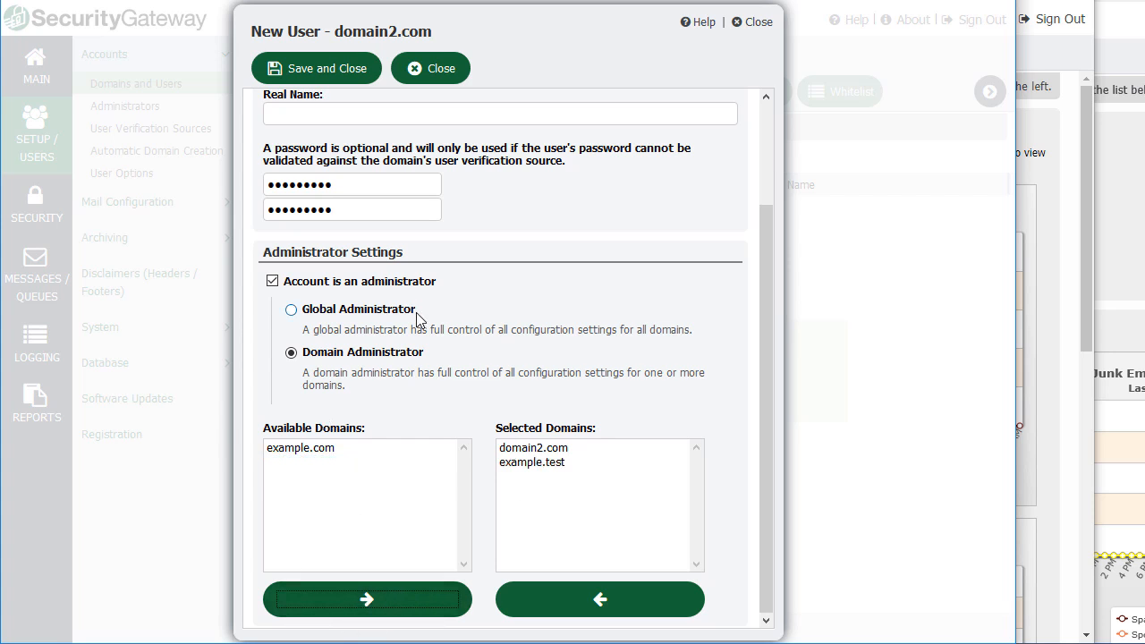
left_click(324, 77)
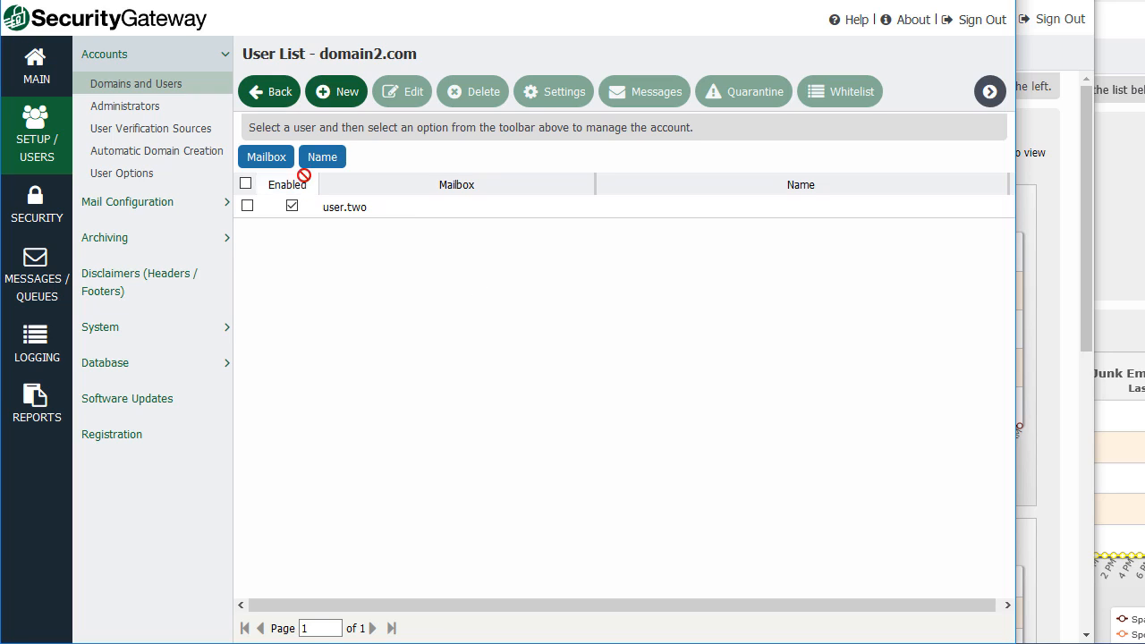
Compare the domain admin's Setup and Security sections with the global admin's Security section.
left_click(1088, 264)
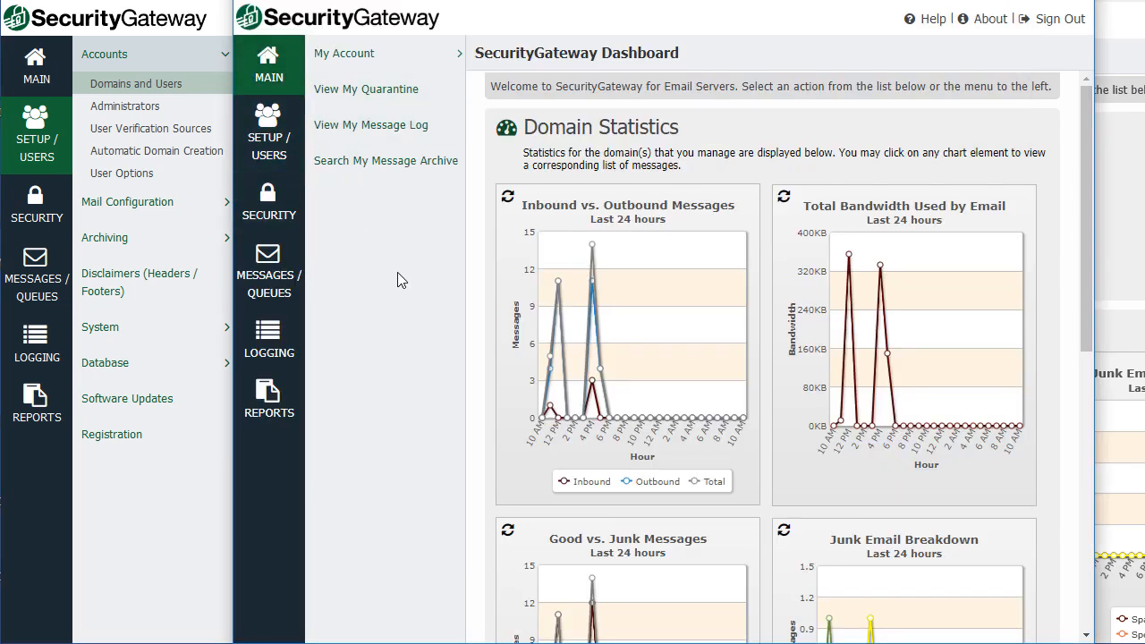
left_click(267, 152)
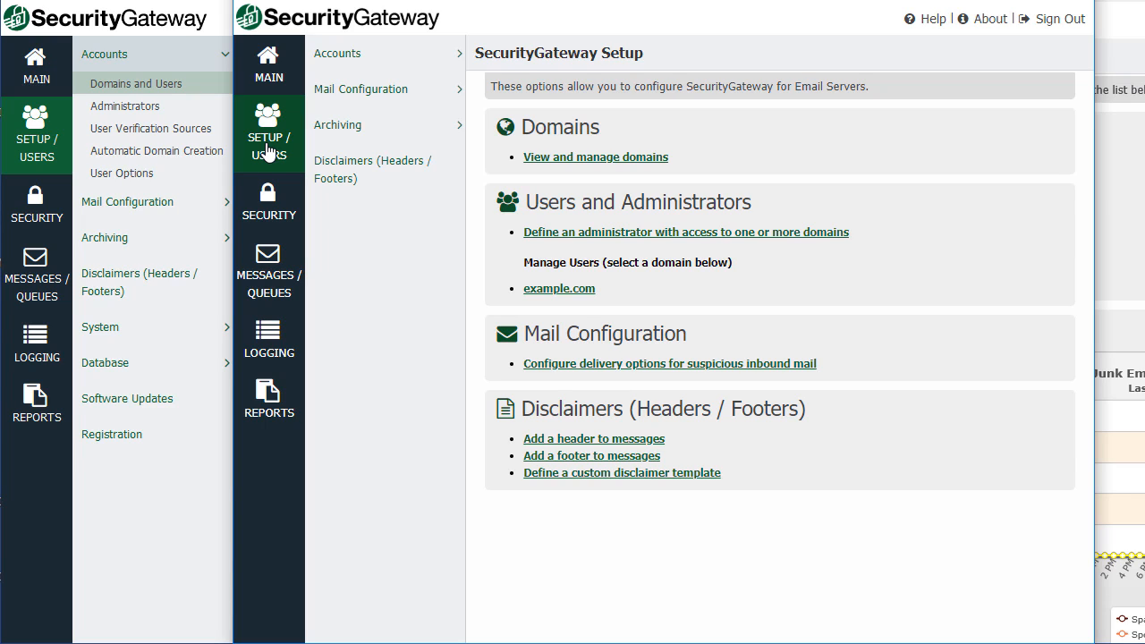
left_click(268, 208)
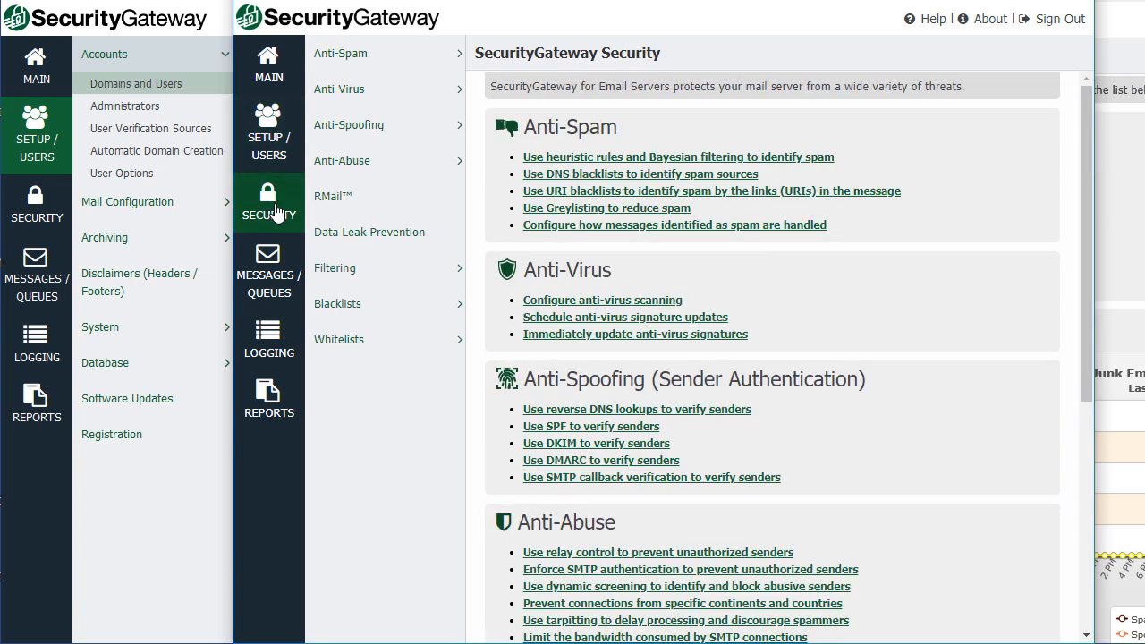
left_click(43, 213)
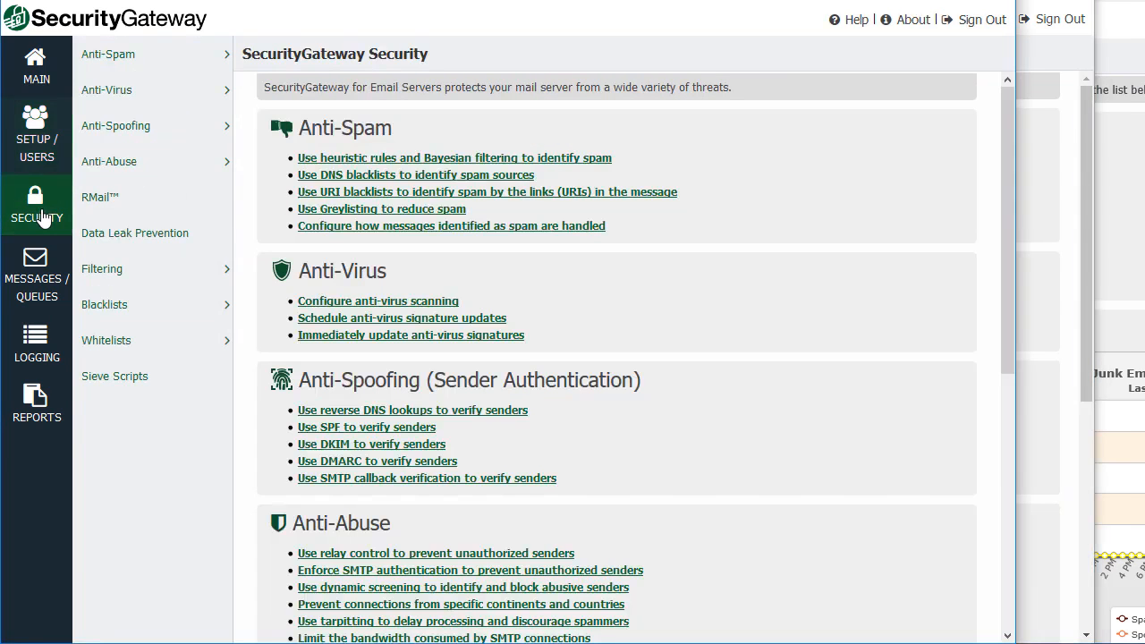
left_click(1041, 250)
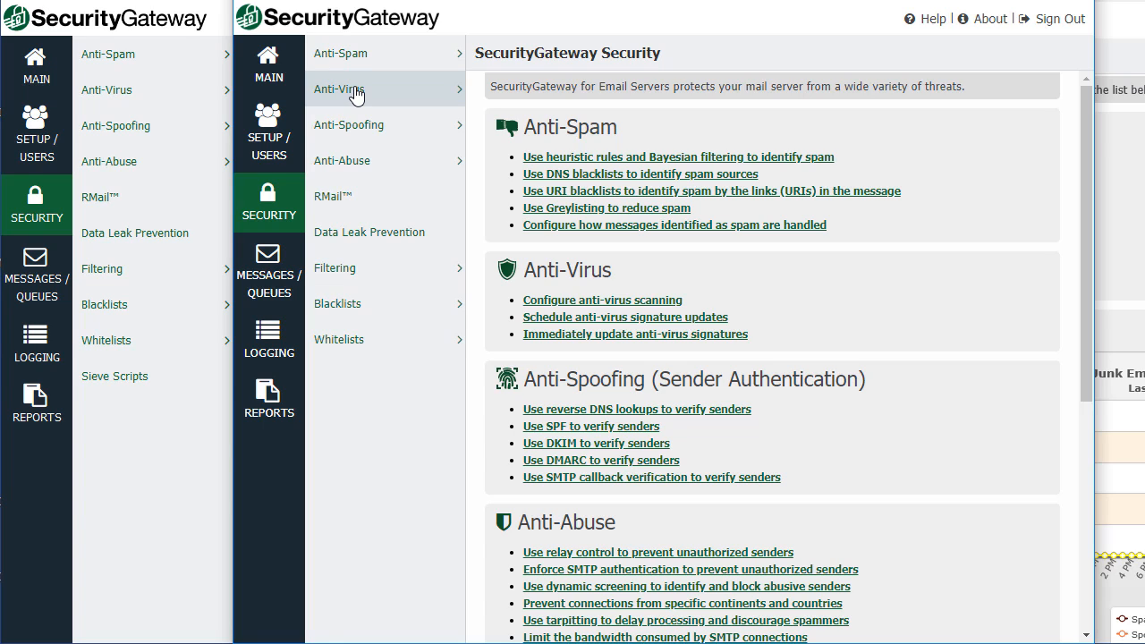
In the domain admin view, select example.com under Domains and Users, then go to Reports.
left_click(266, 139)
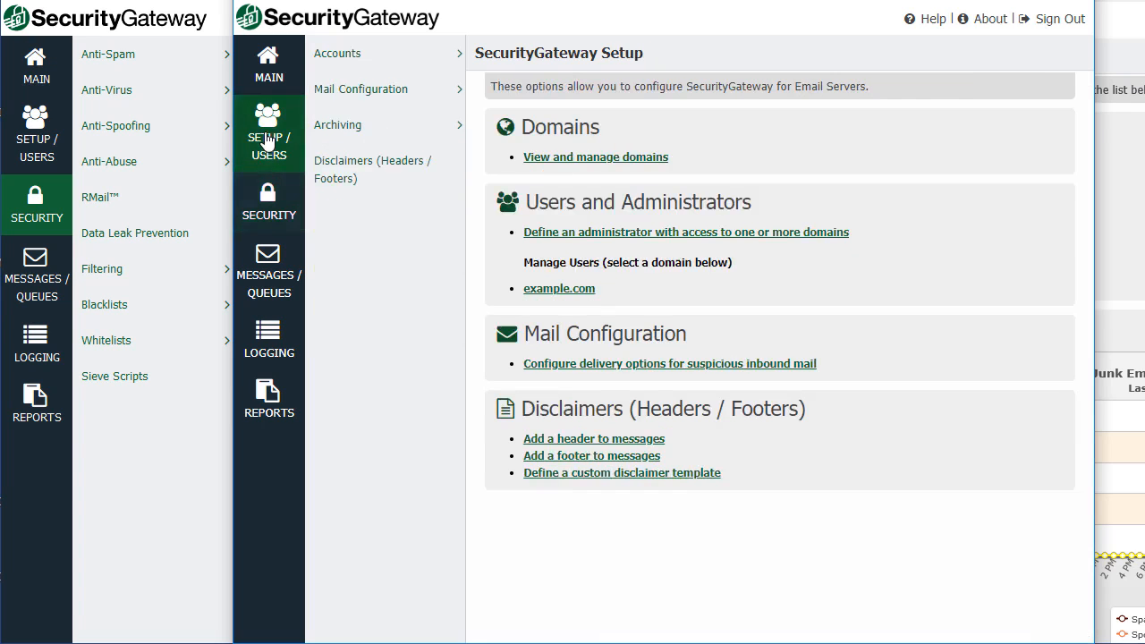
left_click(374, 59)
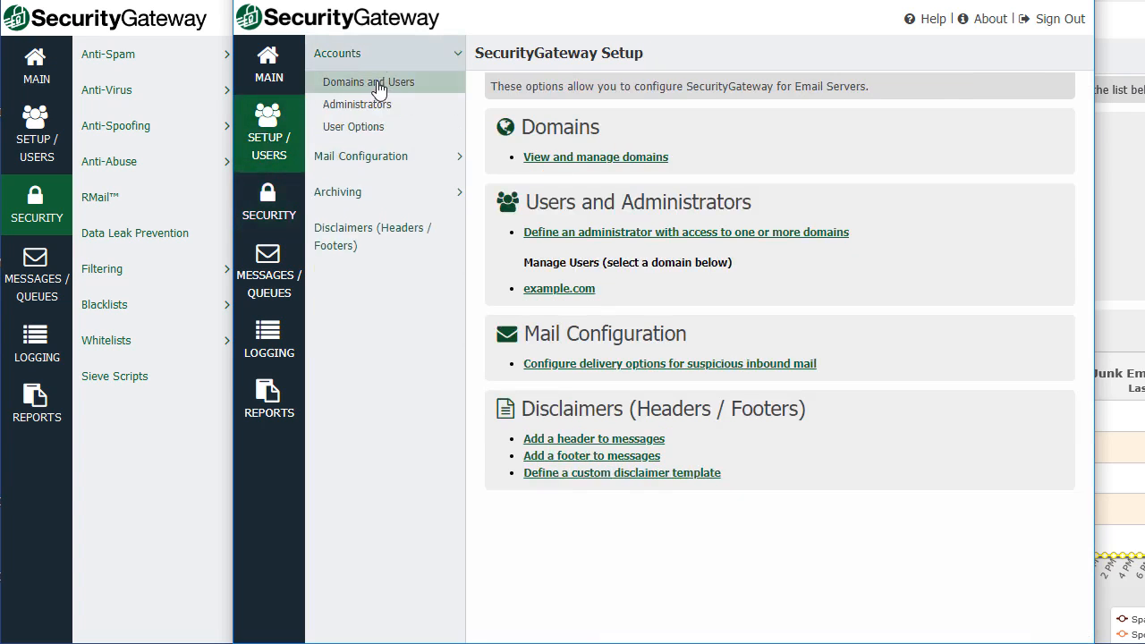
left_click(371, 90)
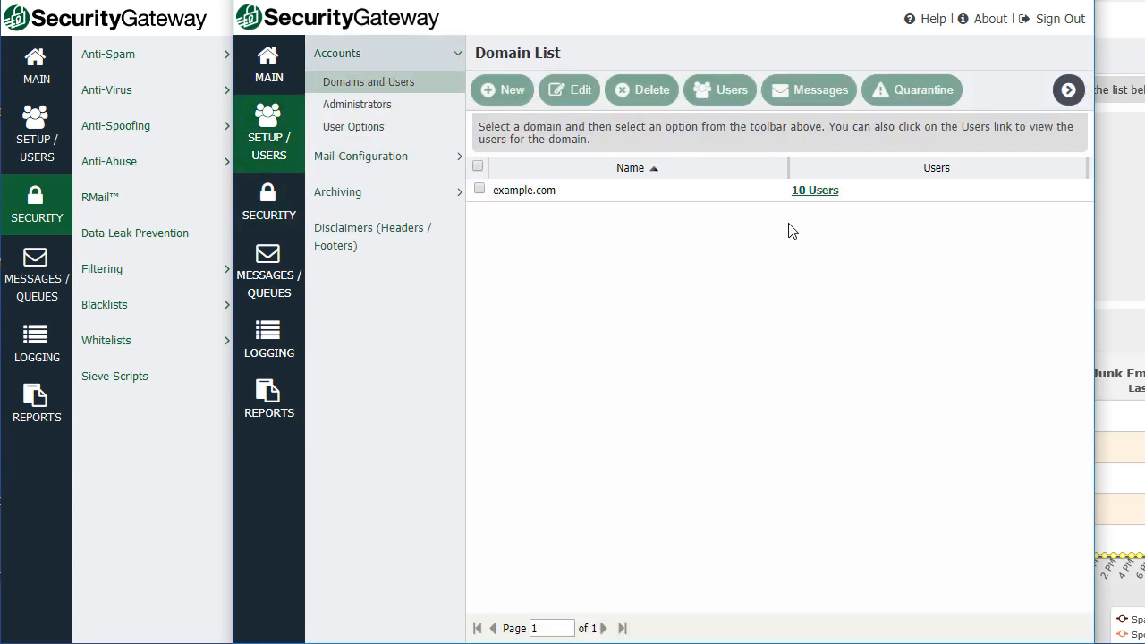
left_click(712, 190)
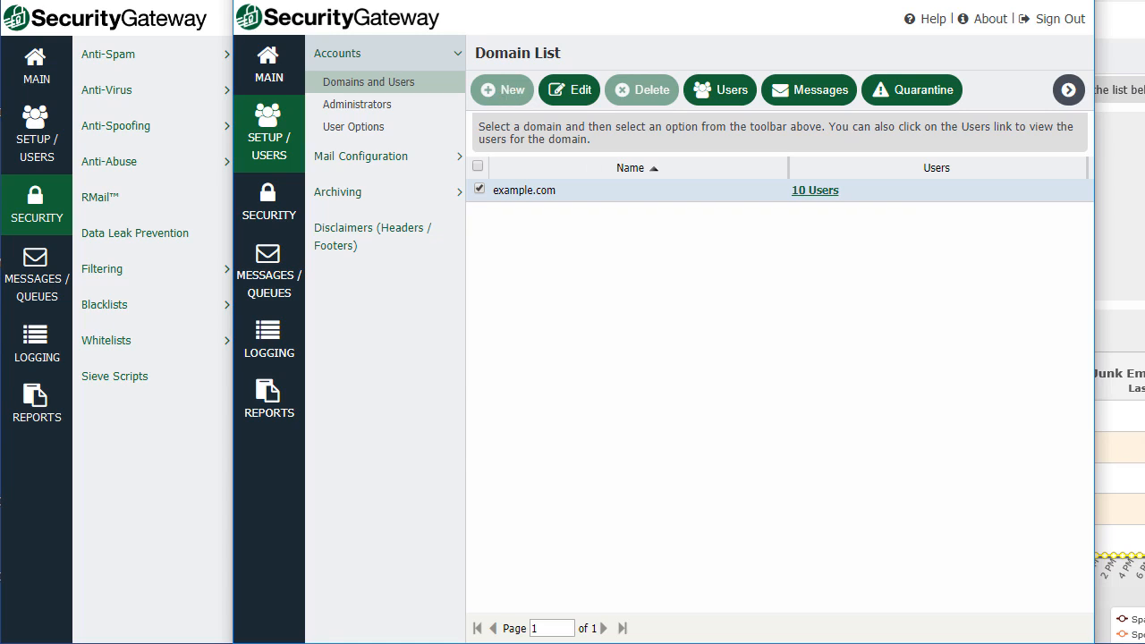
left_click(270, 394)
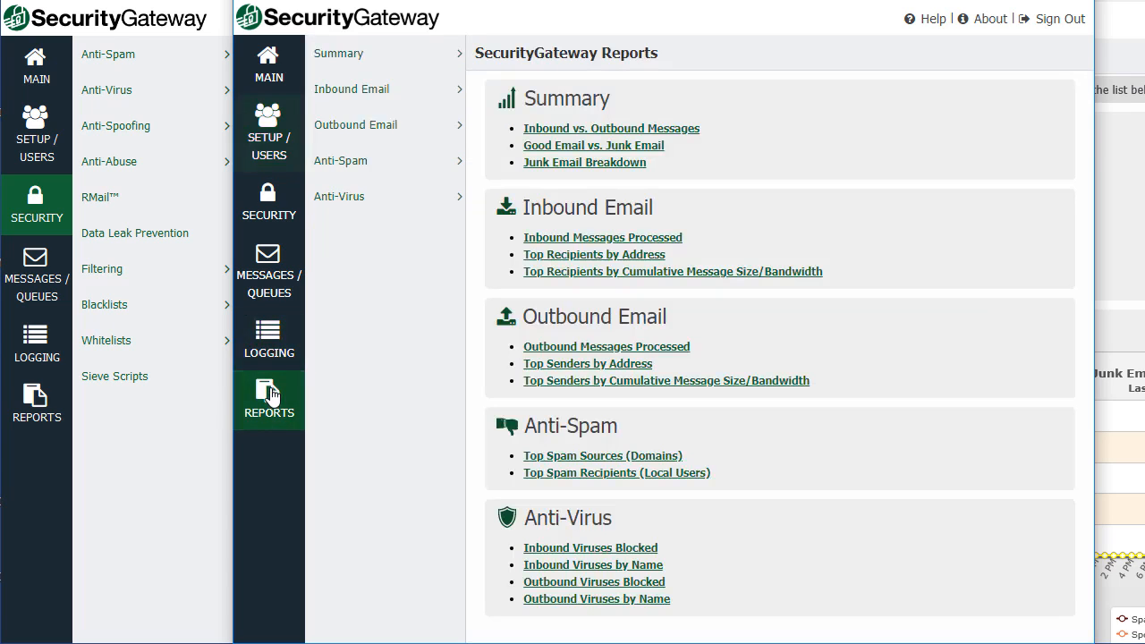
View the Inbound vs. Outbound and Good vs. Junk summary reports for example.com.
left_click(369, 56)
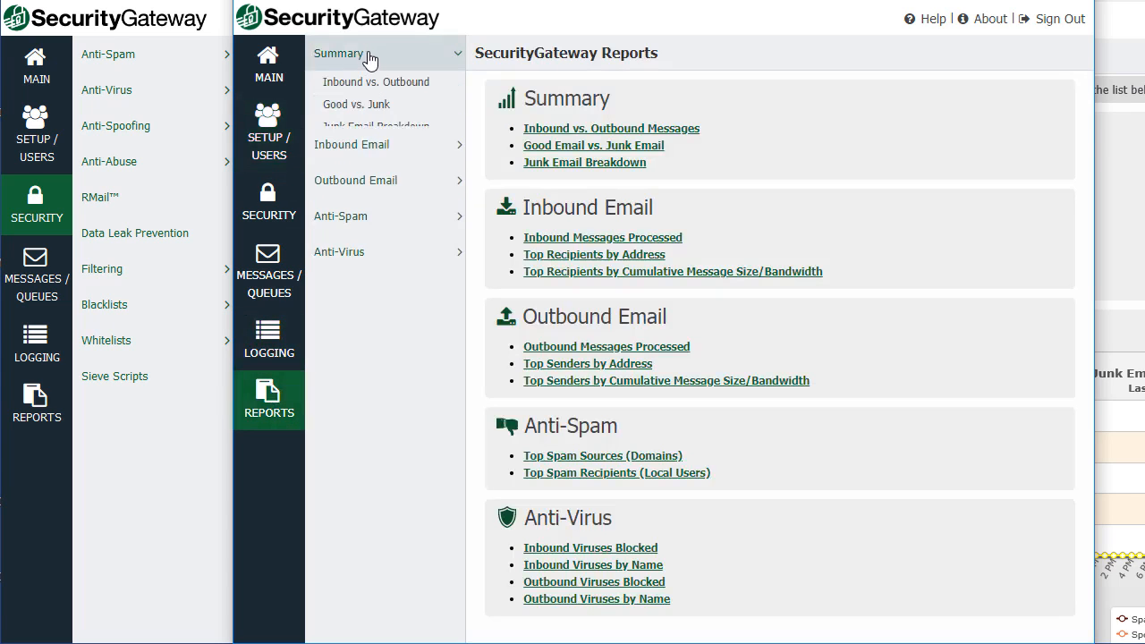
left_click(371, 85)
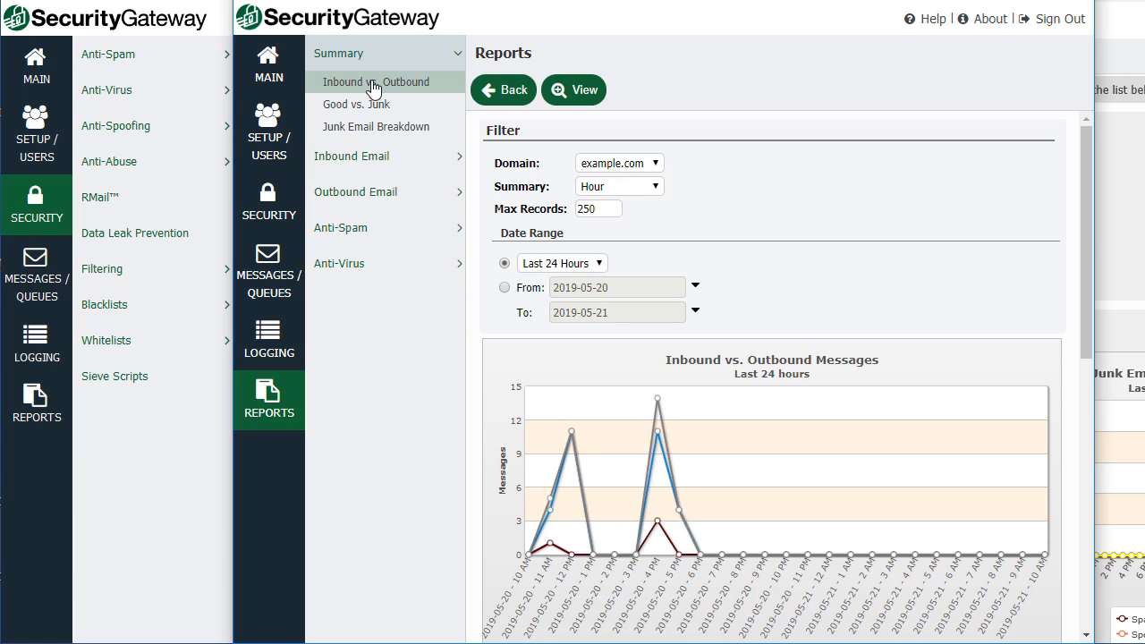
mouse_move(660, 407)
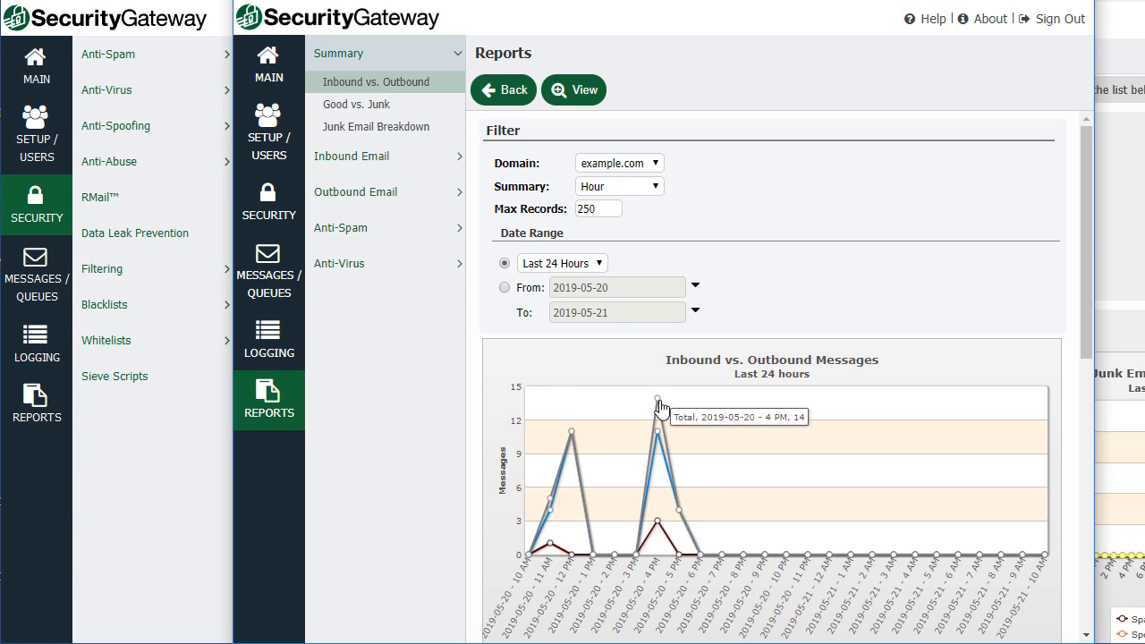
left_click(654, 169)
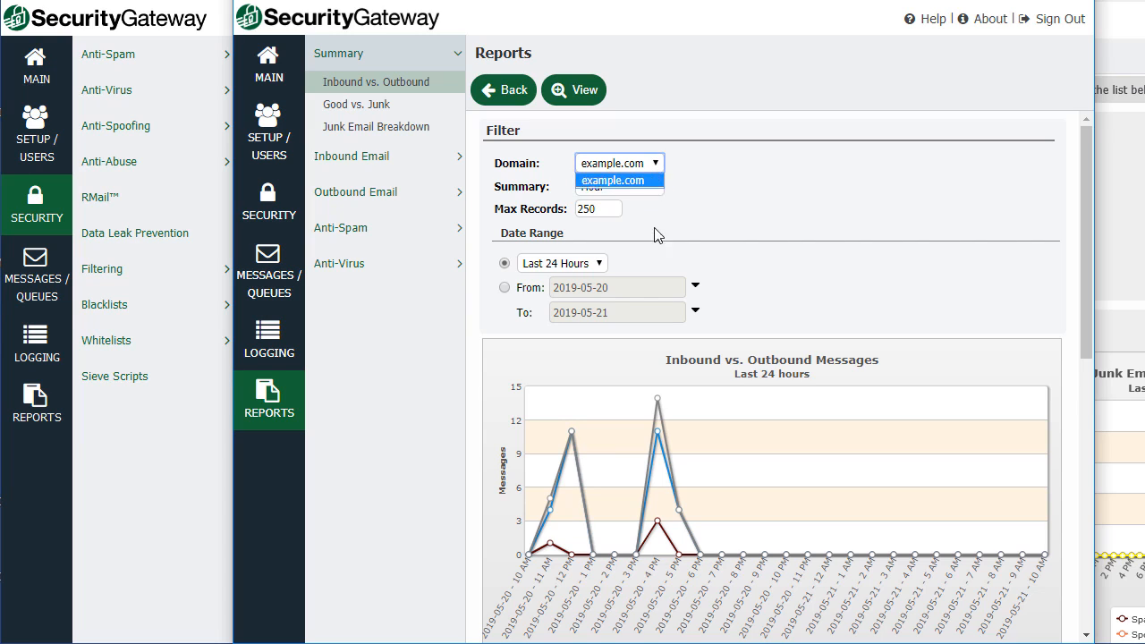
left_click(658, 163)
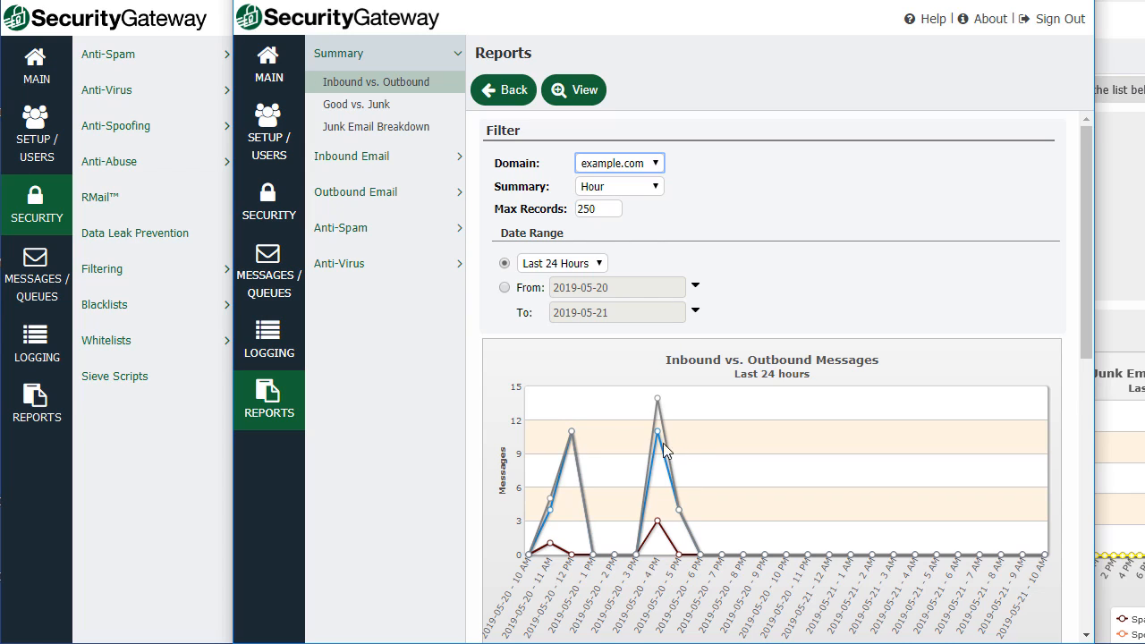
left_click(358, 113)
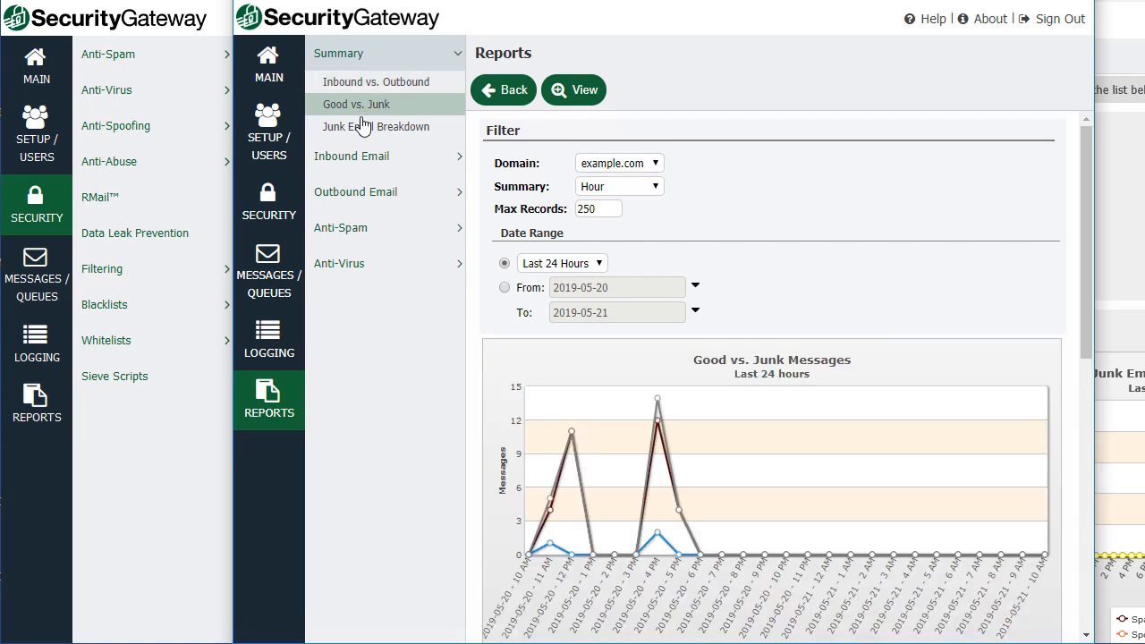
View the Inbound Email Top Recipients report.
left_click(379, 161)
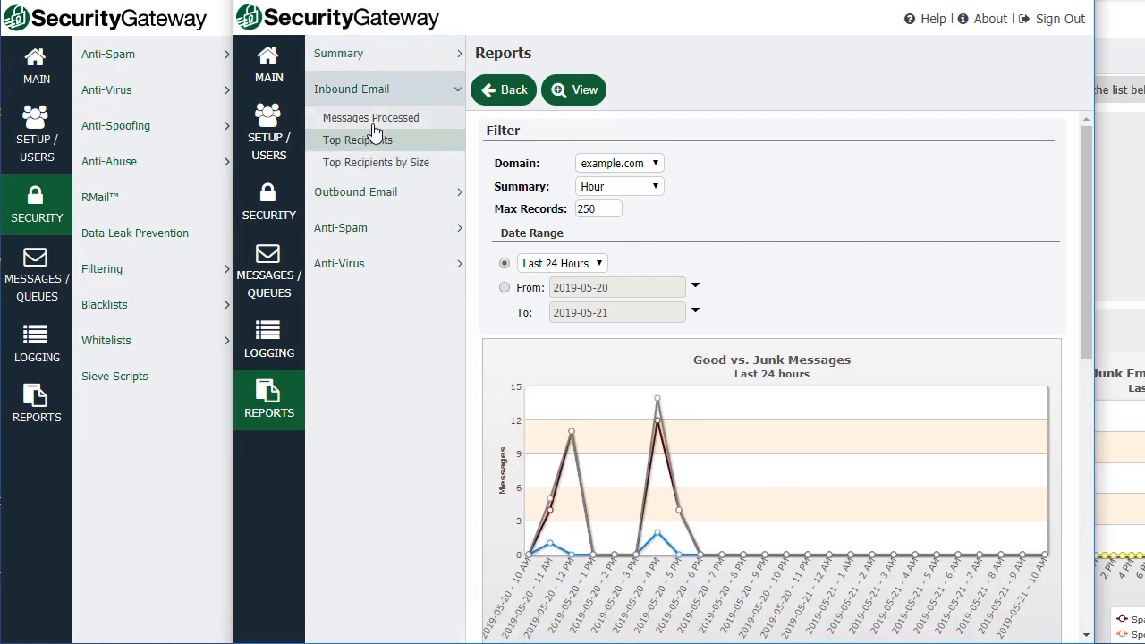
left_click(374, 120)
left_click(380, 145)
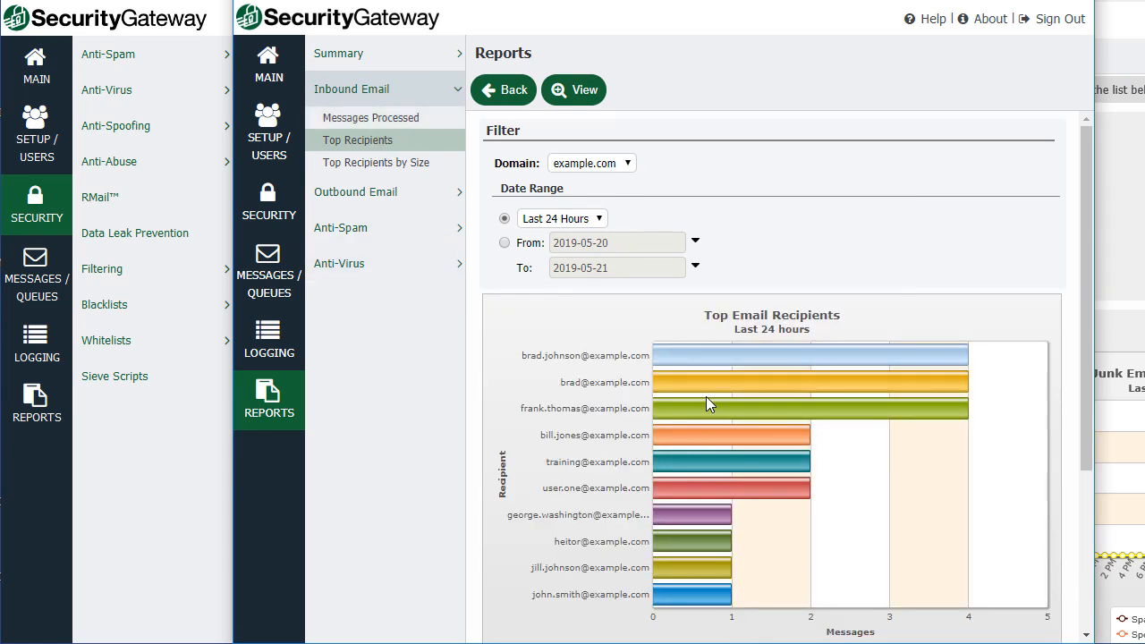
mouse_move(945, 385)
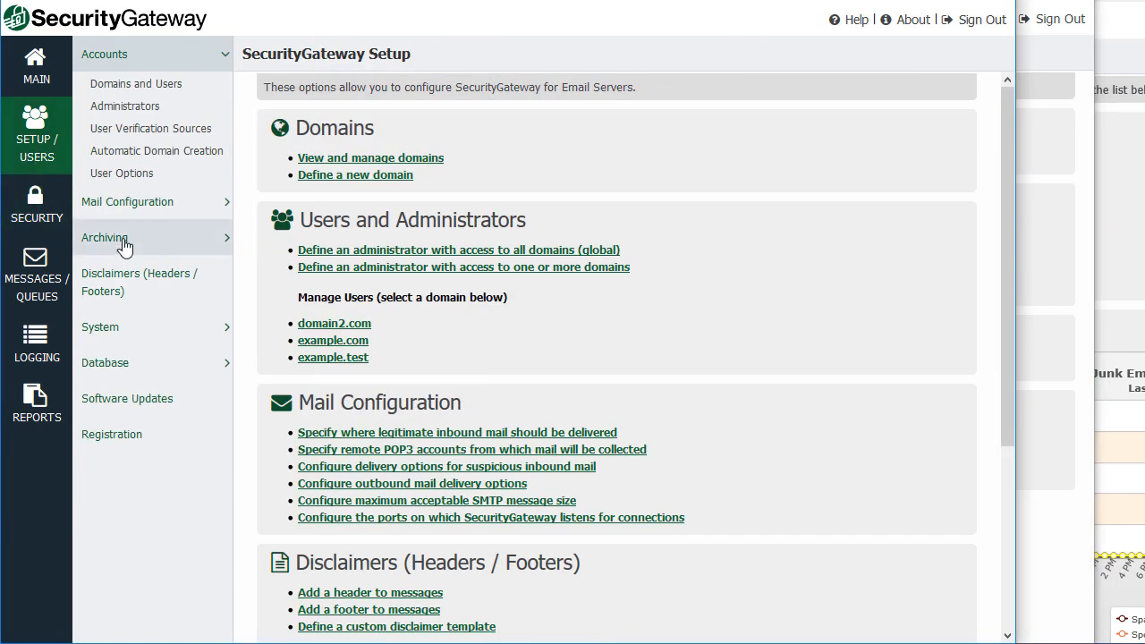
In the global admin view, open Archiving Configuration and check which domains it can target.
left_click(123, 238)
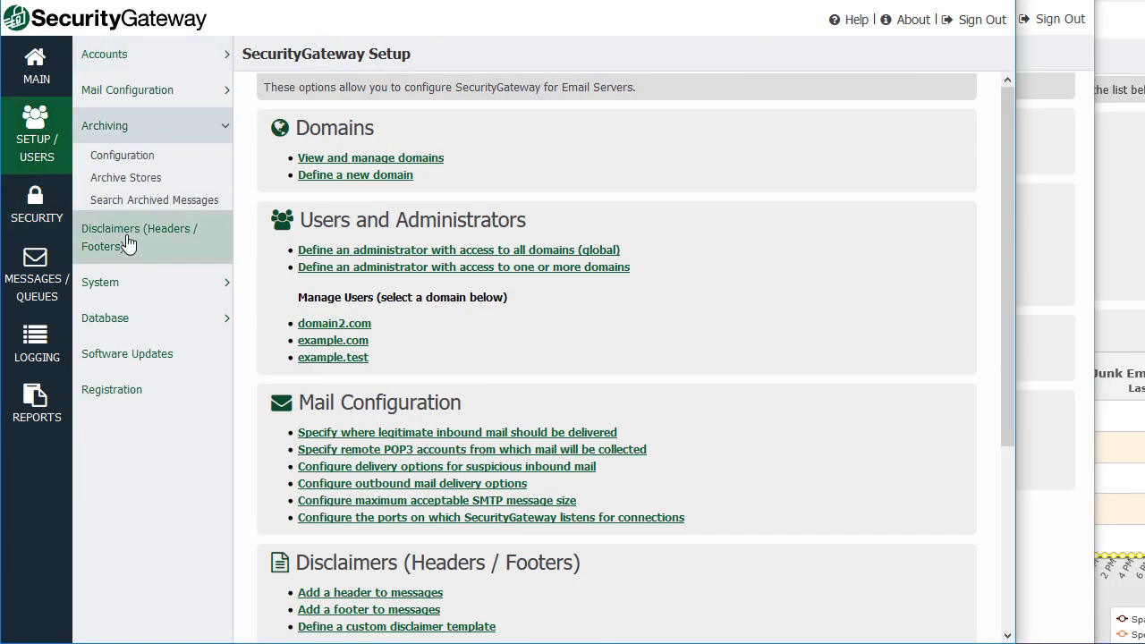
left_click(138, 163)
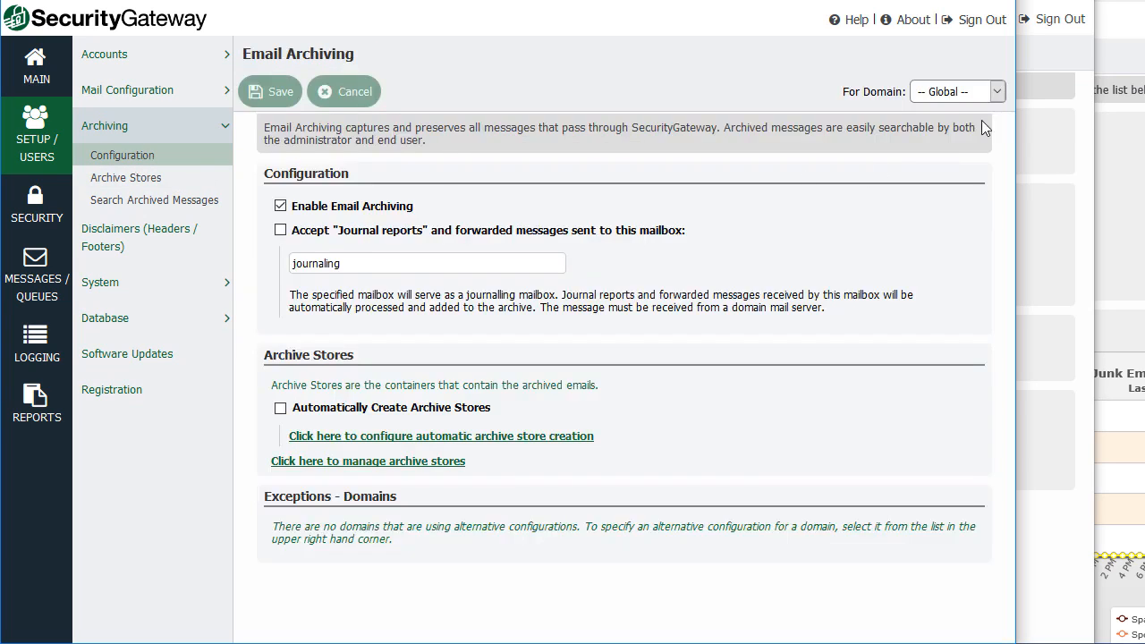
left_click(996, 93)
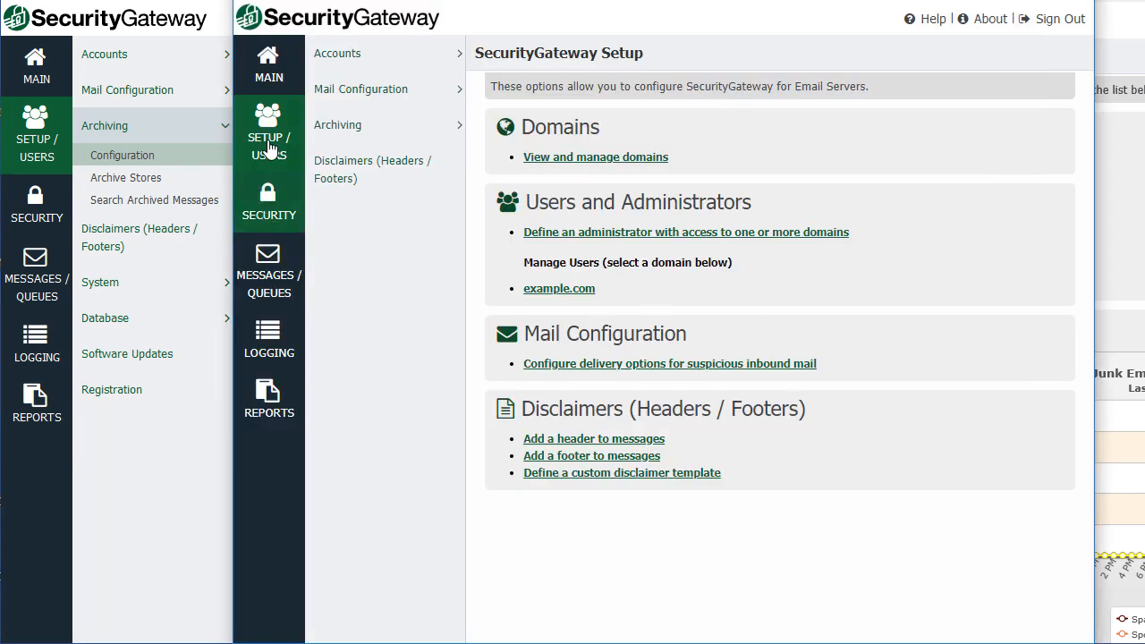
In the domain admin view, give example.com custom archiving settings in Archiving Configuration.
left_click(352, 130)
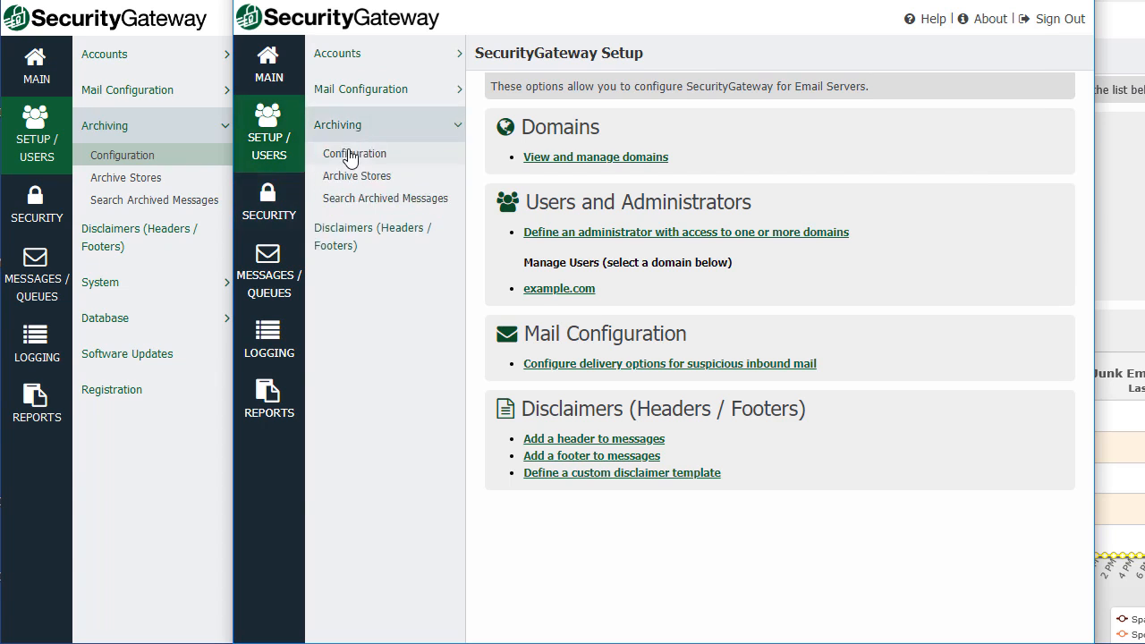
left_click(349, 154)
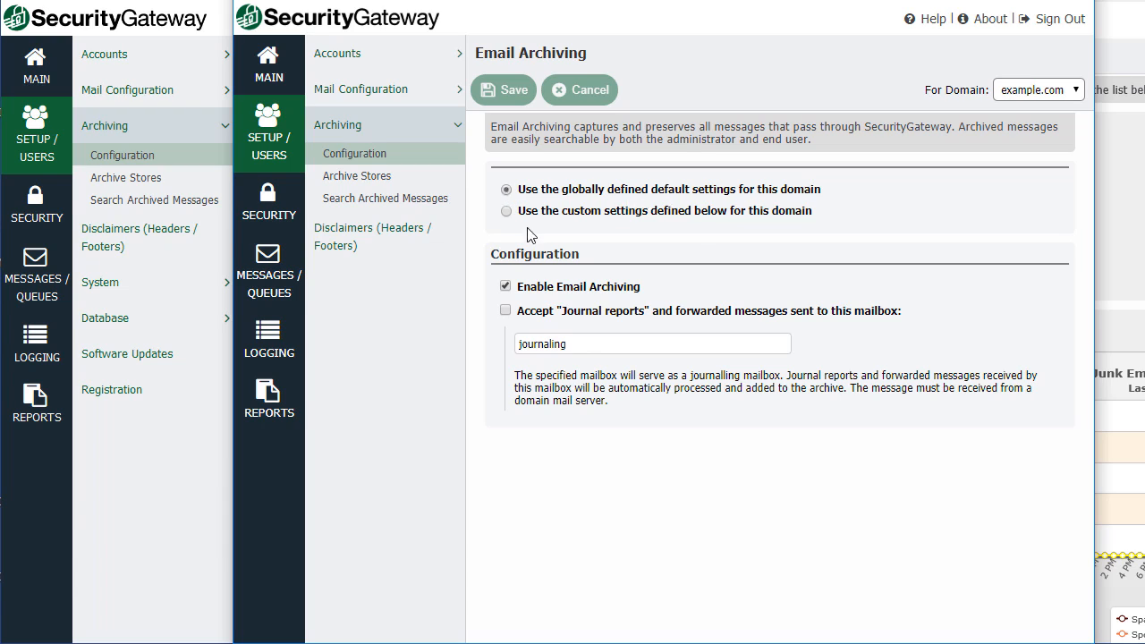
left_click(506, 211)
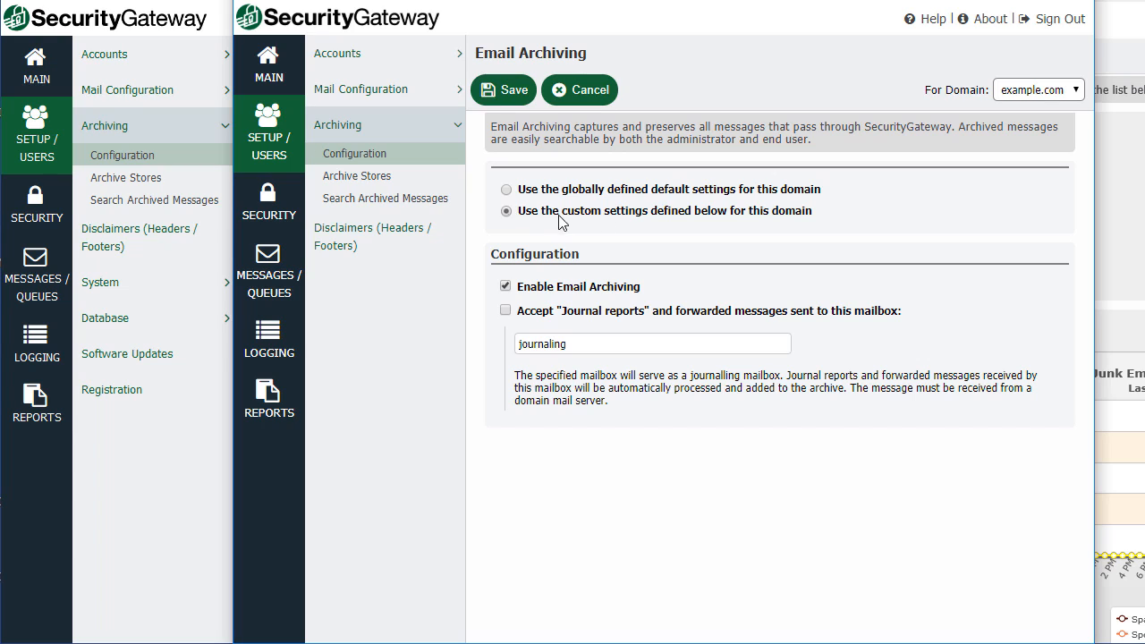
left_click(1077, 91)
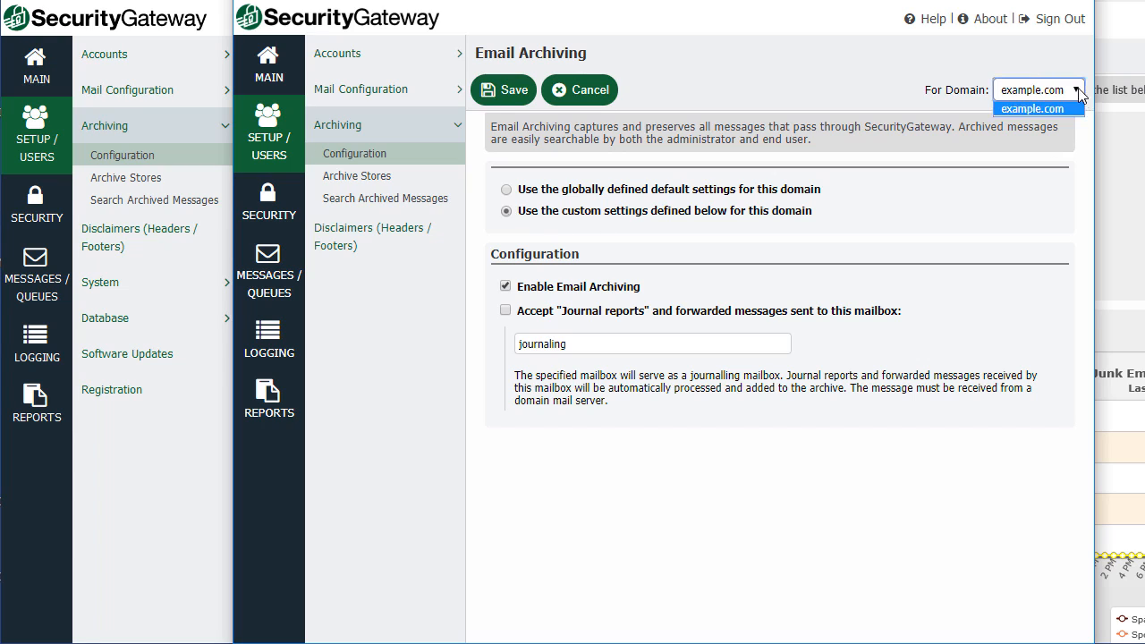
left_click(1078, 93)
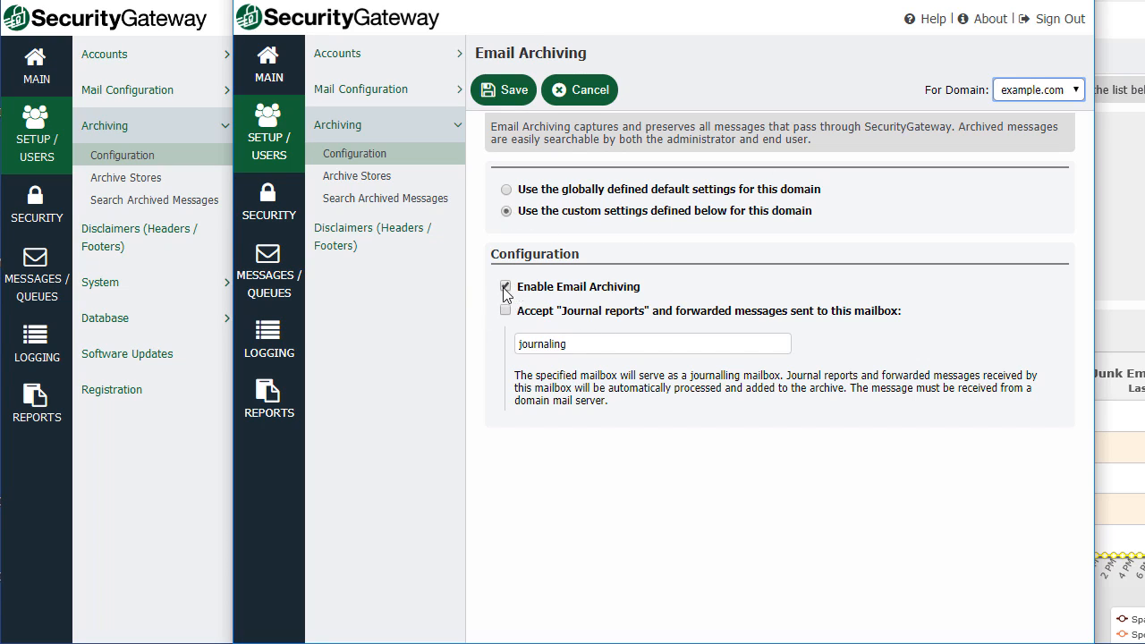
Open Search Archived Messages, discarding the unsaved custom archiving change.
left_click(356, 179)
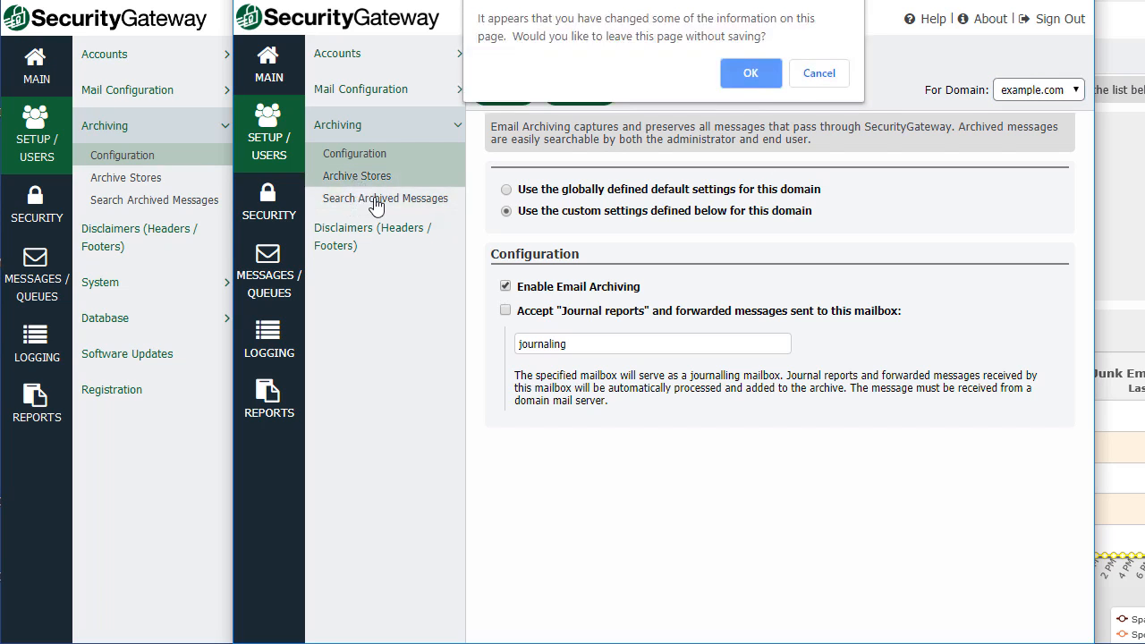
left_click(832, 75)
left_click(386, 198)
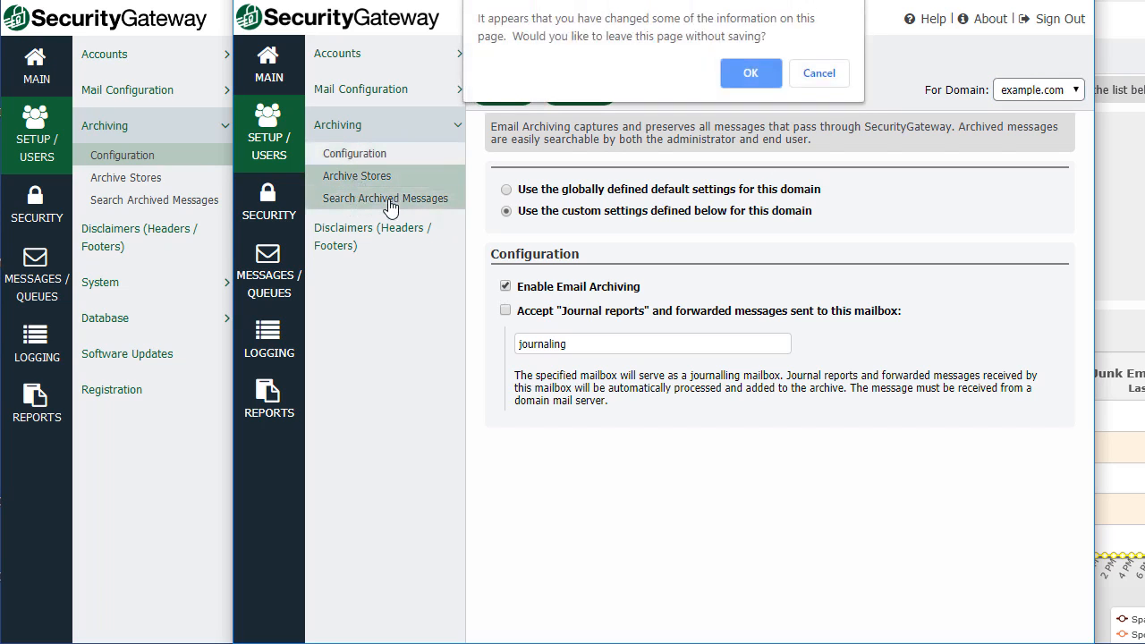
left_click(738, 75)
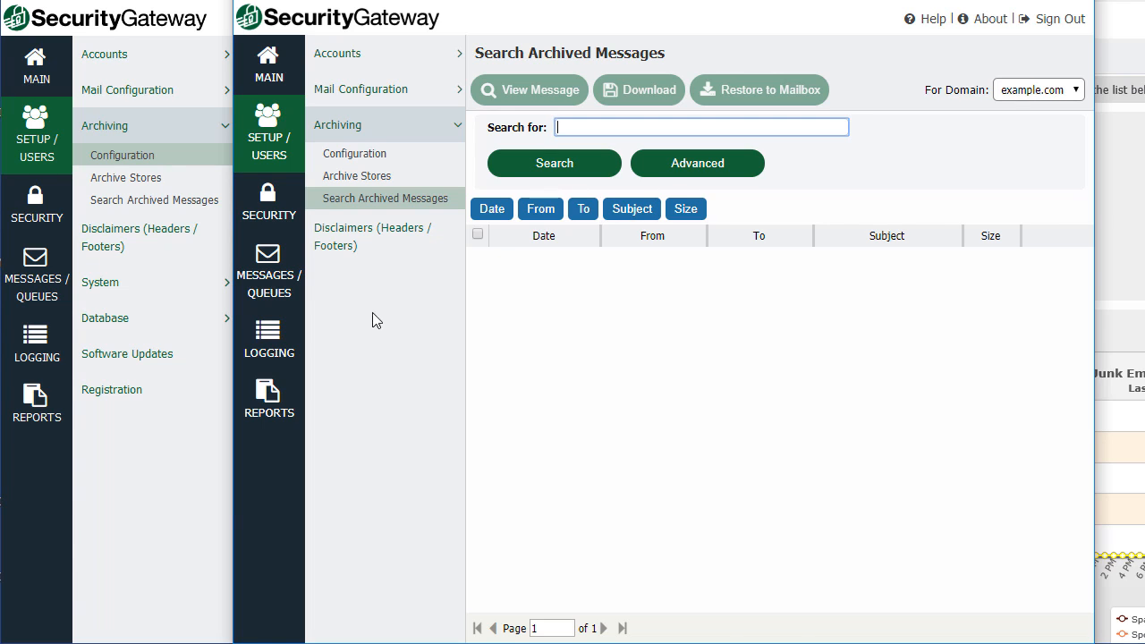
left_click(265, 205)
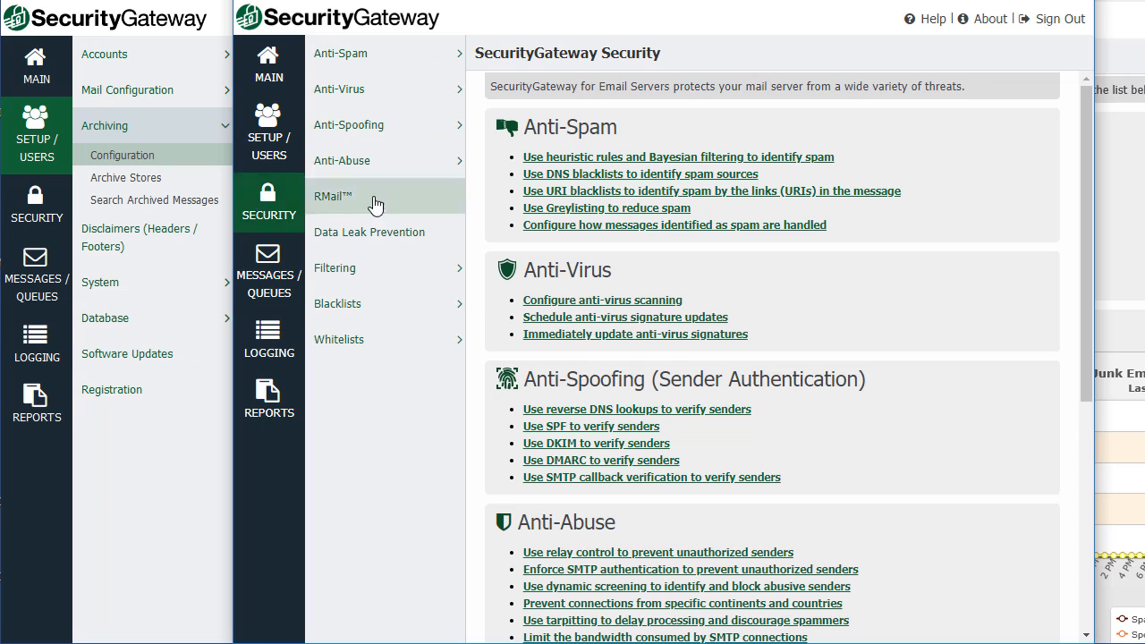
Give example.com custom settings on the Anti-Spoofing SPF Verification page.
left_click(390, 92)
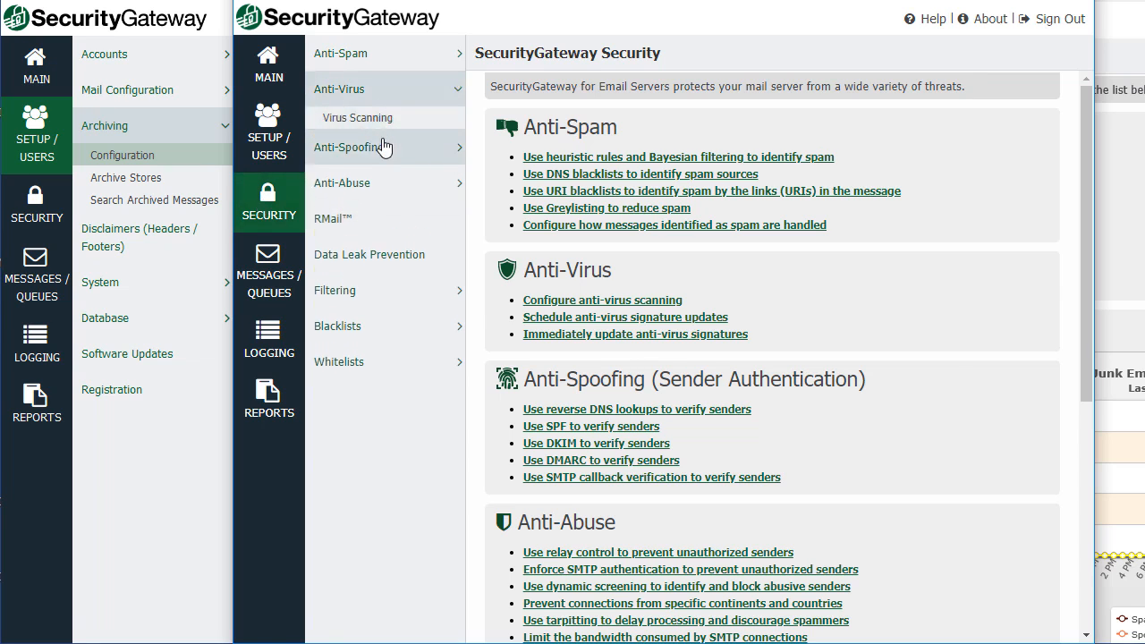
left_click(387, 143)
left_click(374, 157)
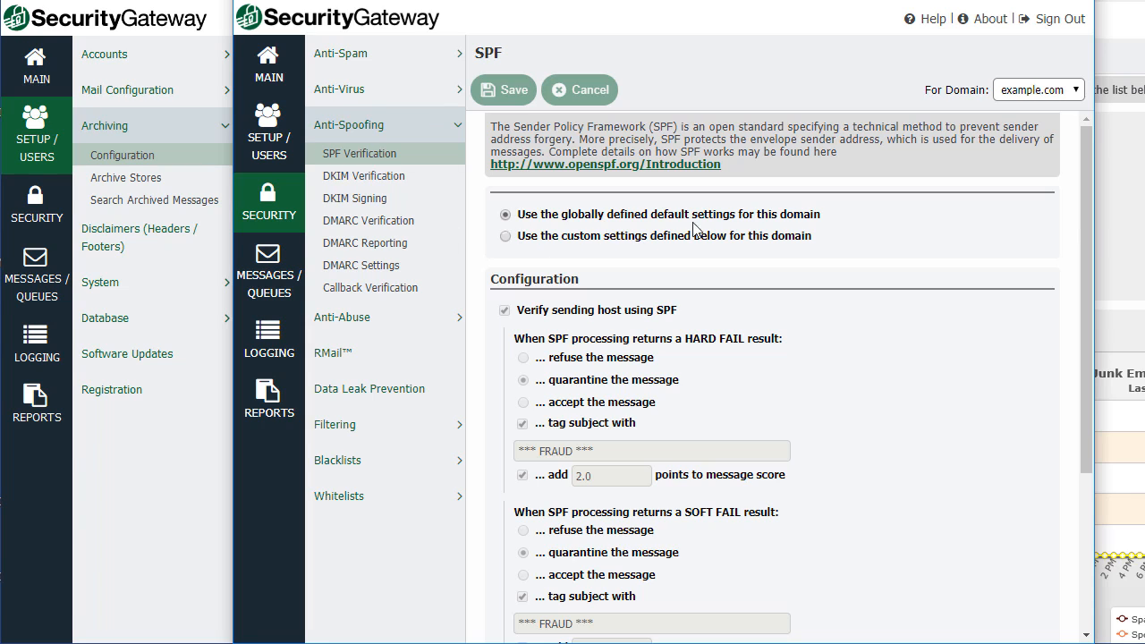
left_click(505, 236)
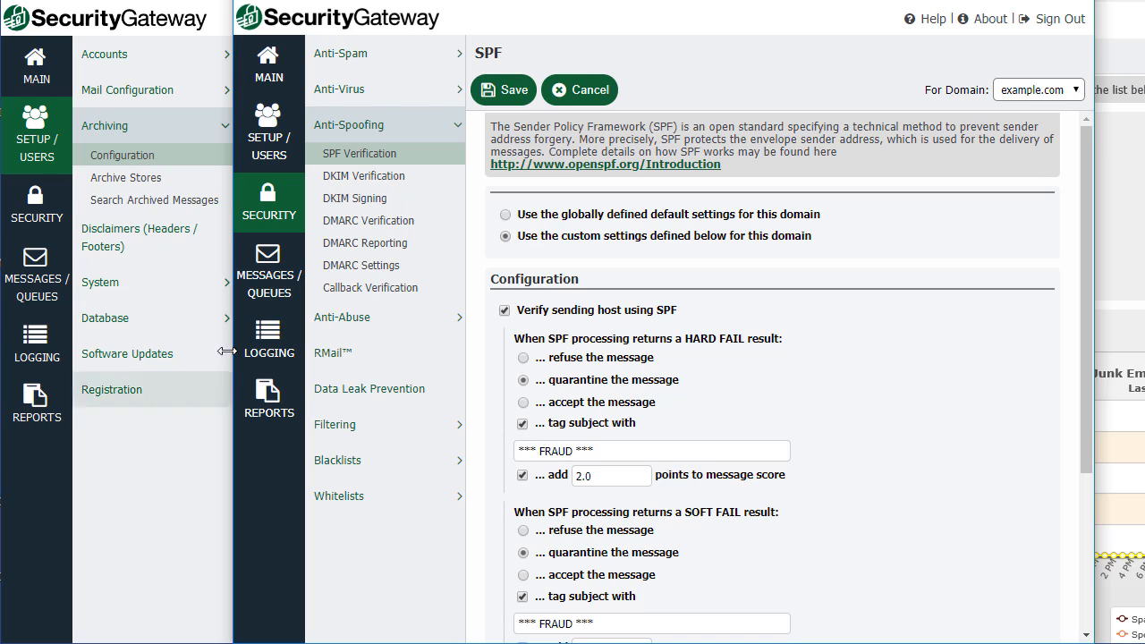
Discard the SPF change by leaving for Logging, view All Messages, then open Reports.
left_click(269, 340)
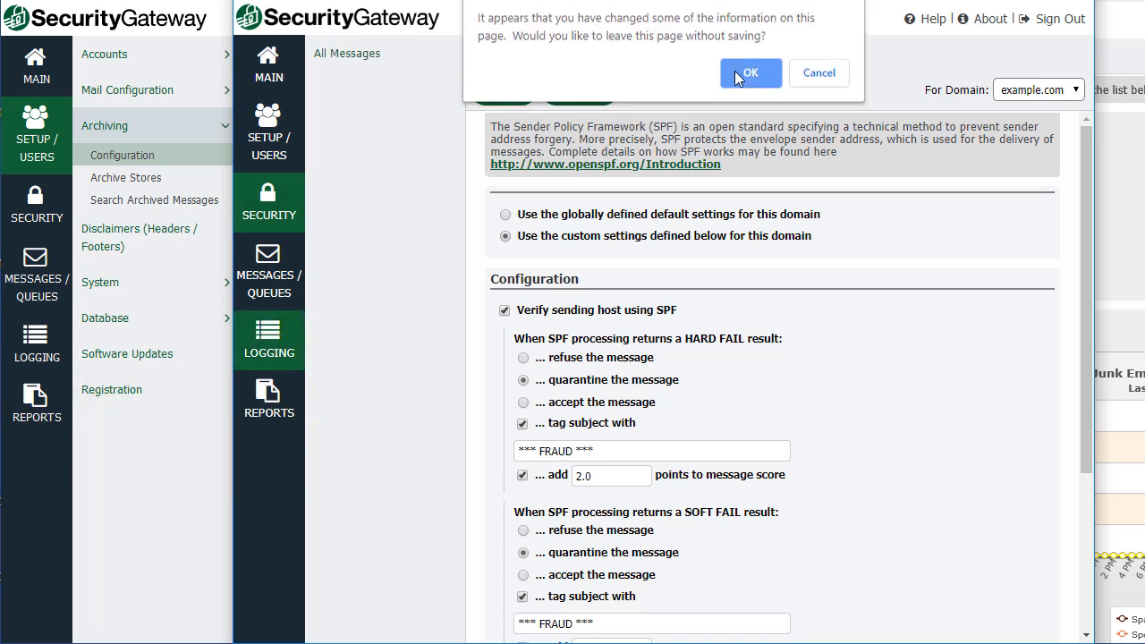
left_click(736, 71)
left_click(370, 61)
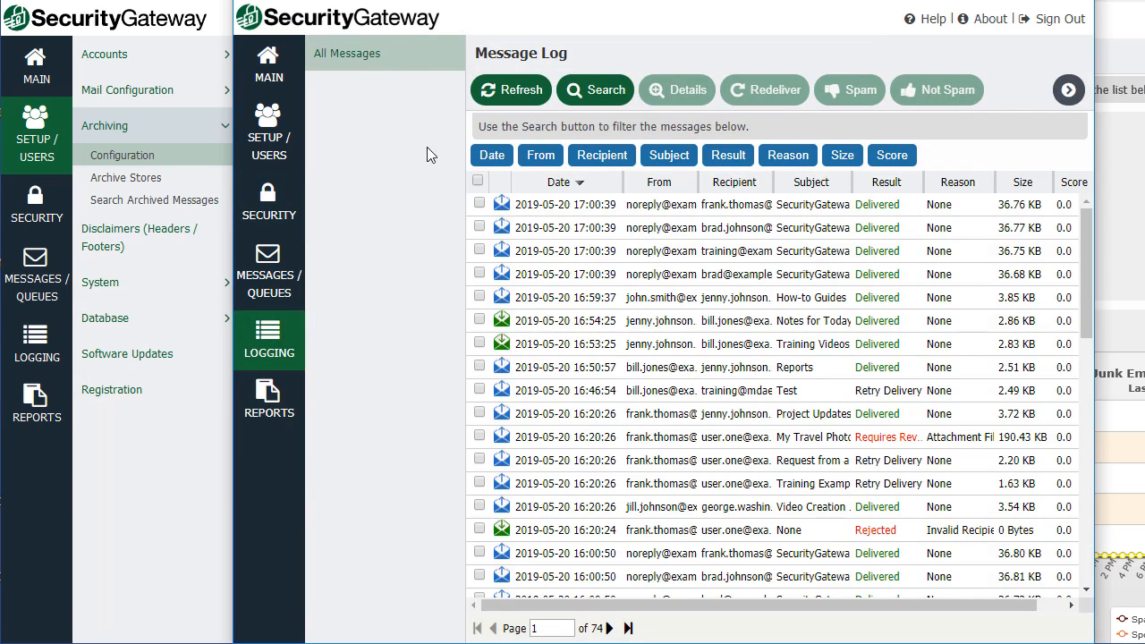
left_click(275, 407)
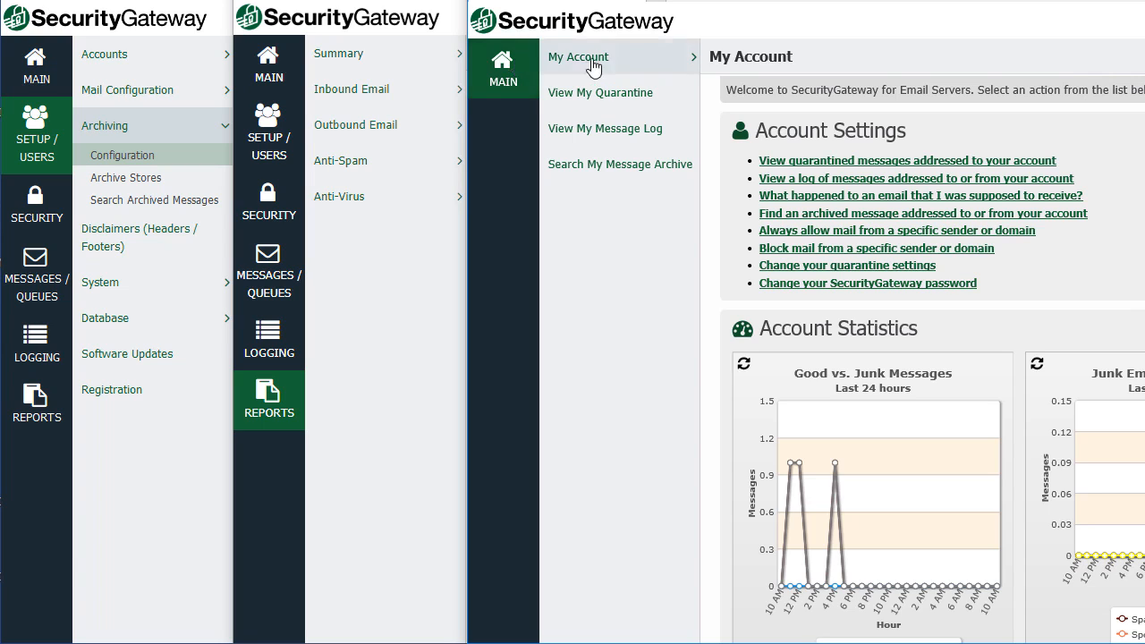
Sign in as the end user and open My Account Settings.
left_click(622, 65)
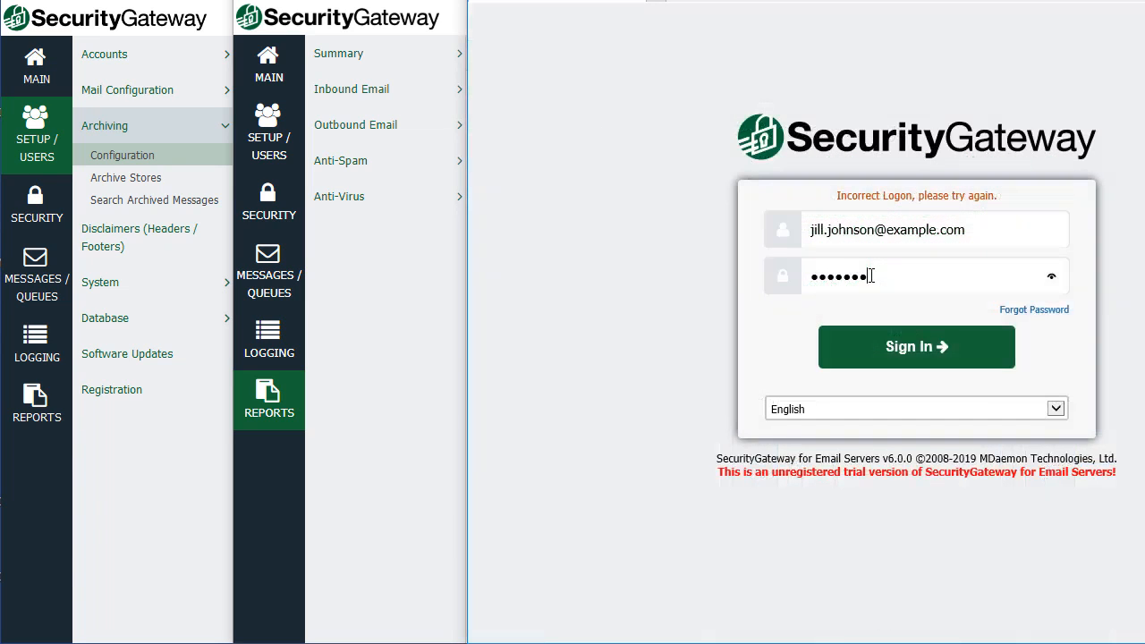
key("Return")
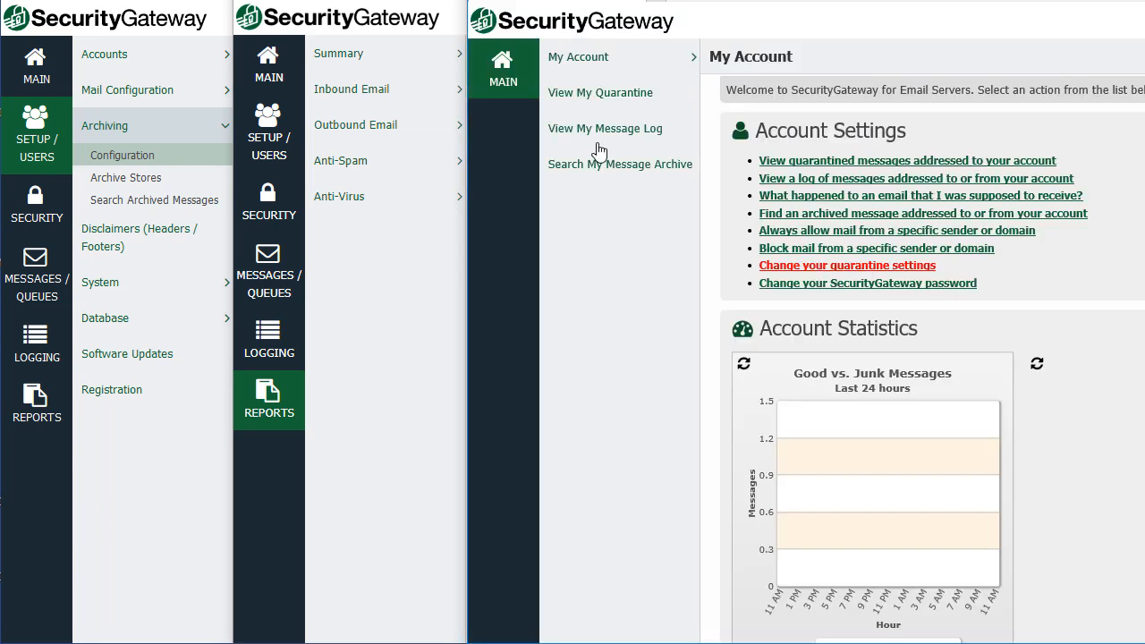
left_click(601, 63)
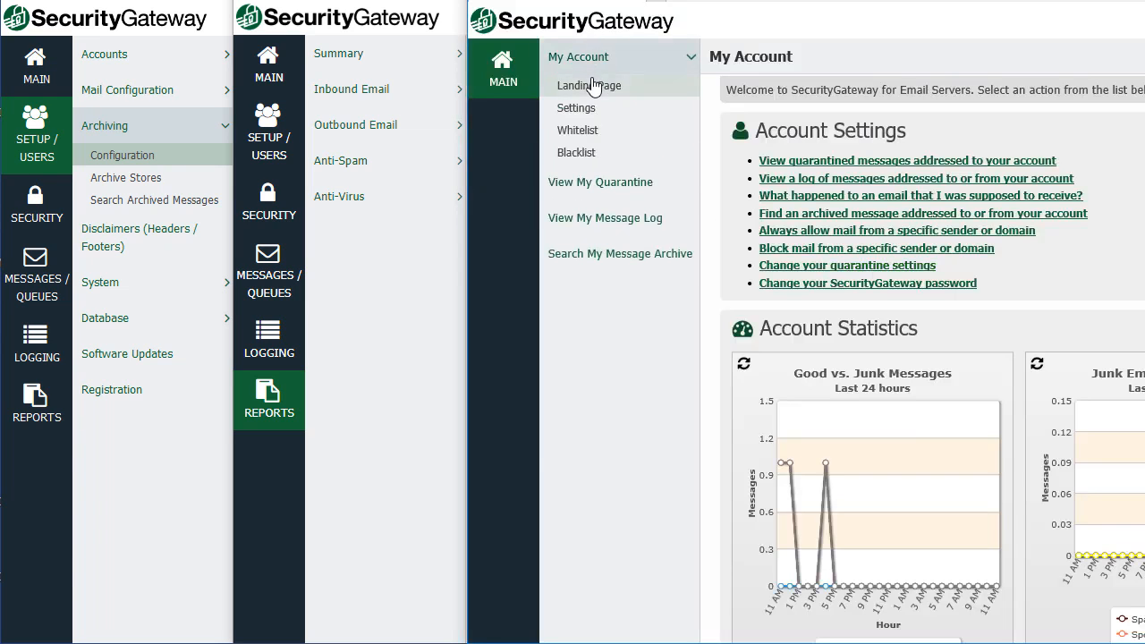
left_click(588, 112)
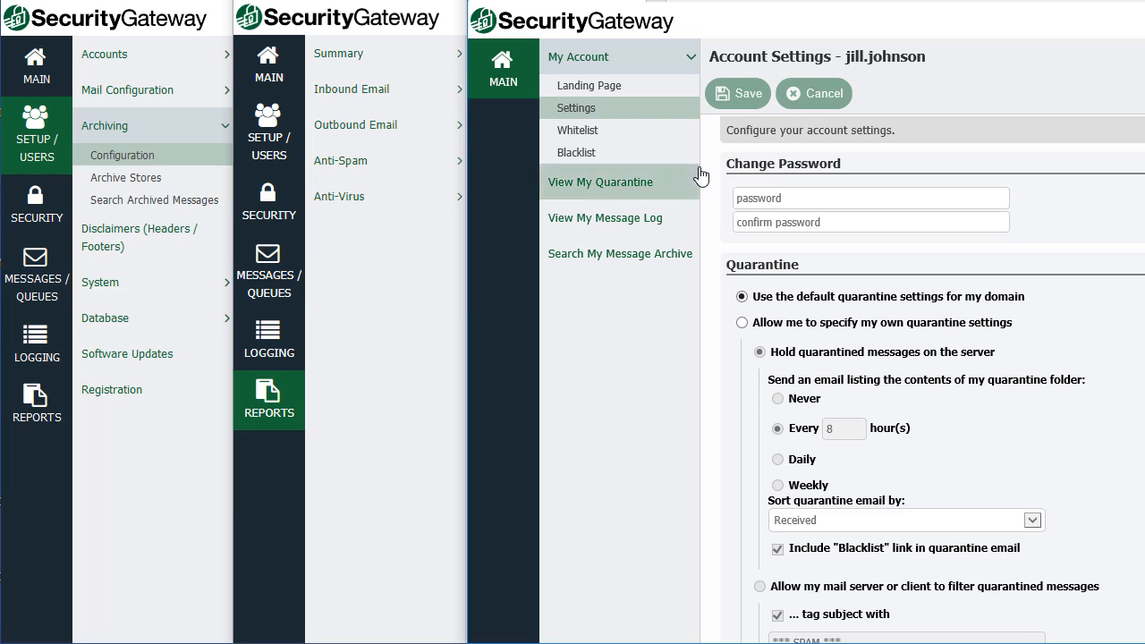
left_click(616, 190)
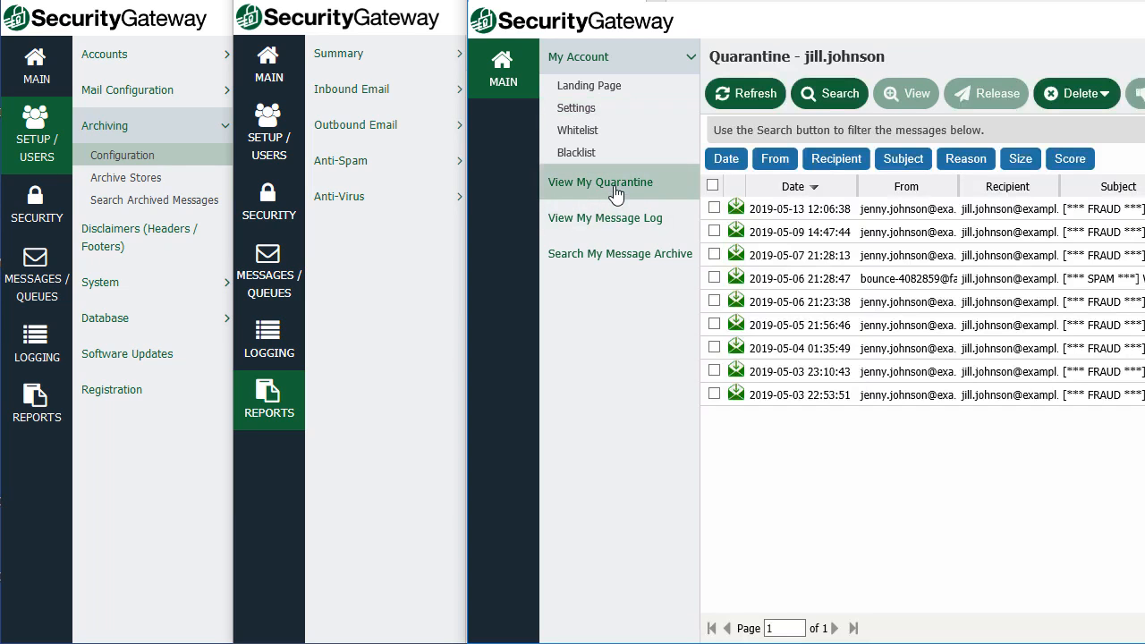
left_click(628, 223)
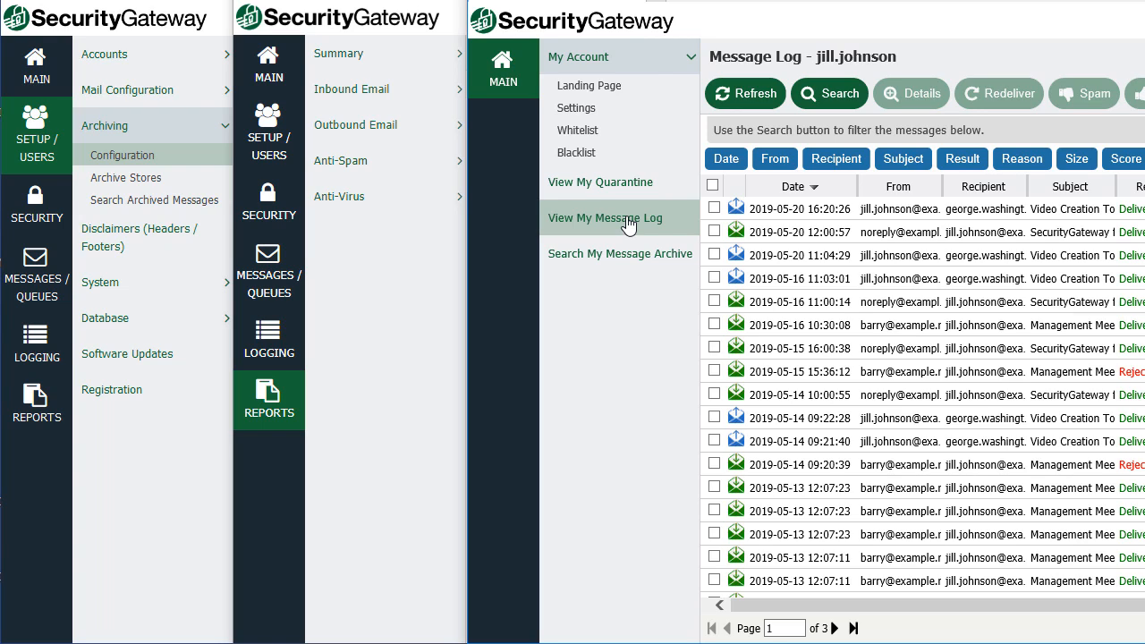
left_click(955, 281)
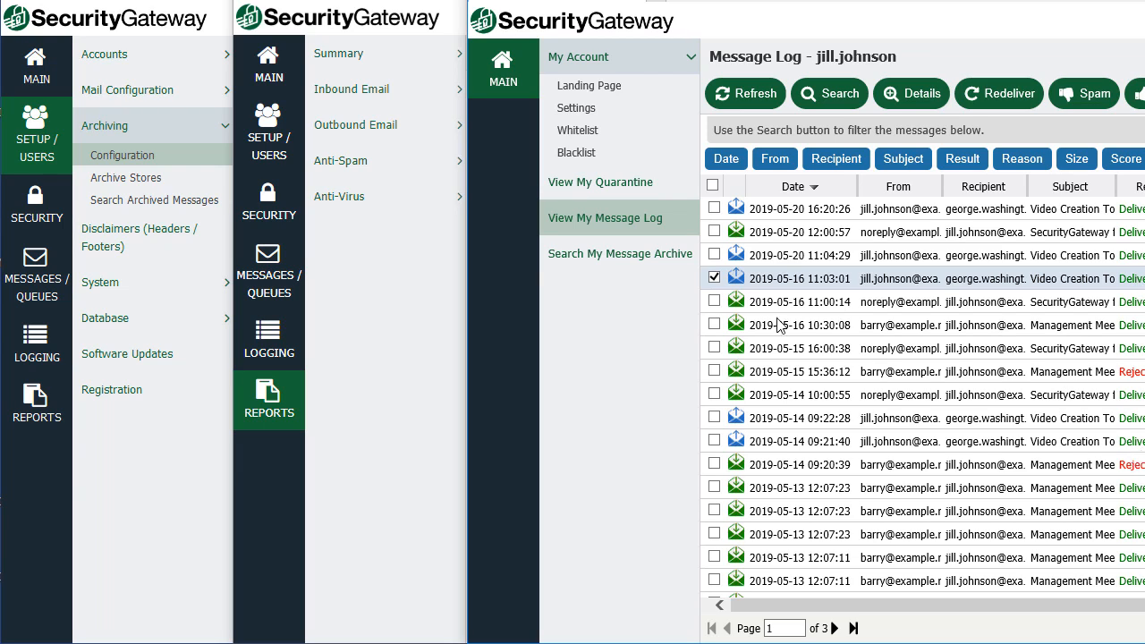
left_click(617, 256)
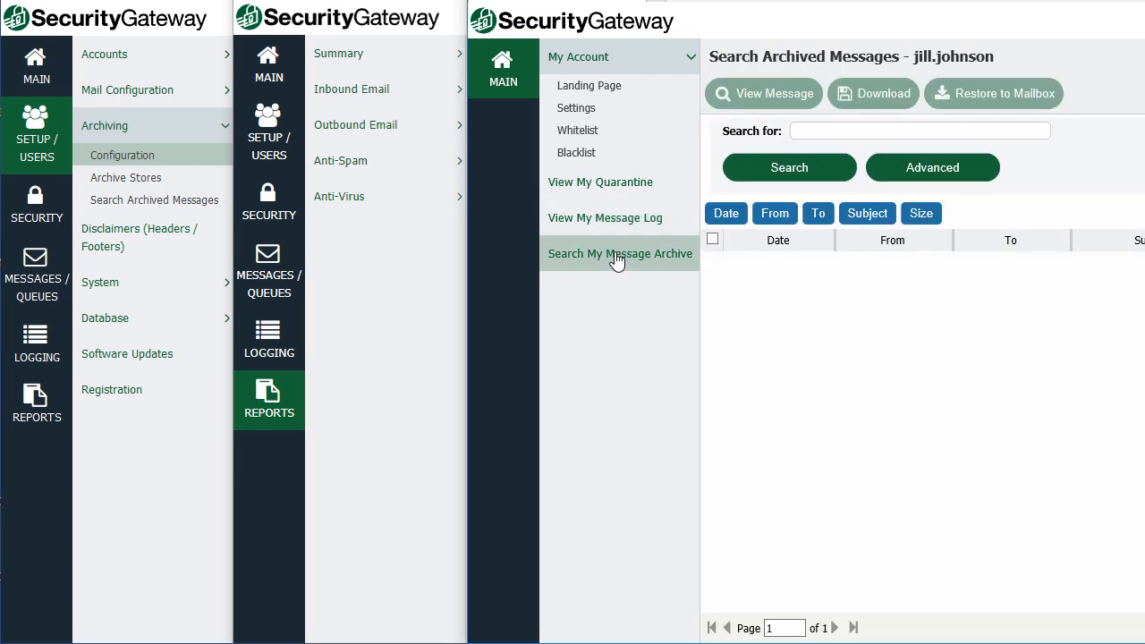